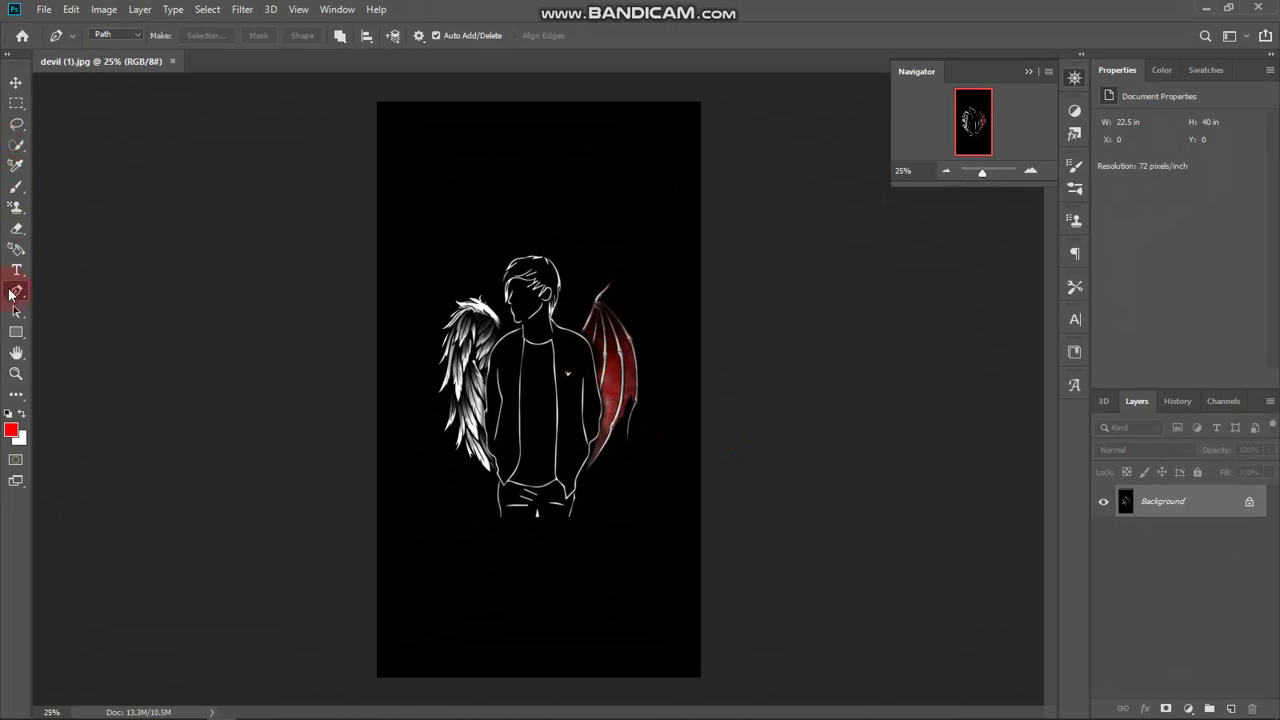
- Draw a closed triangular path with the Pen tool across the figure, spanning from outside the white wing to beyond the red wing
left_click(16, 82)
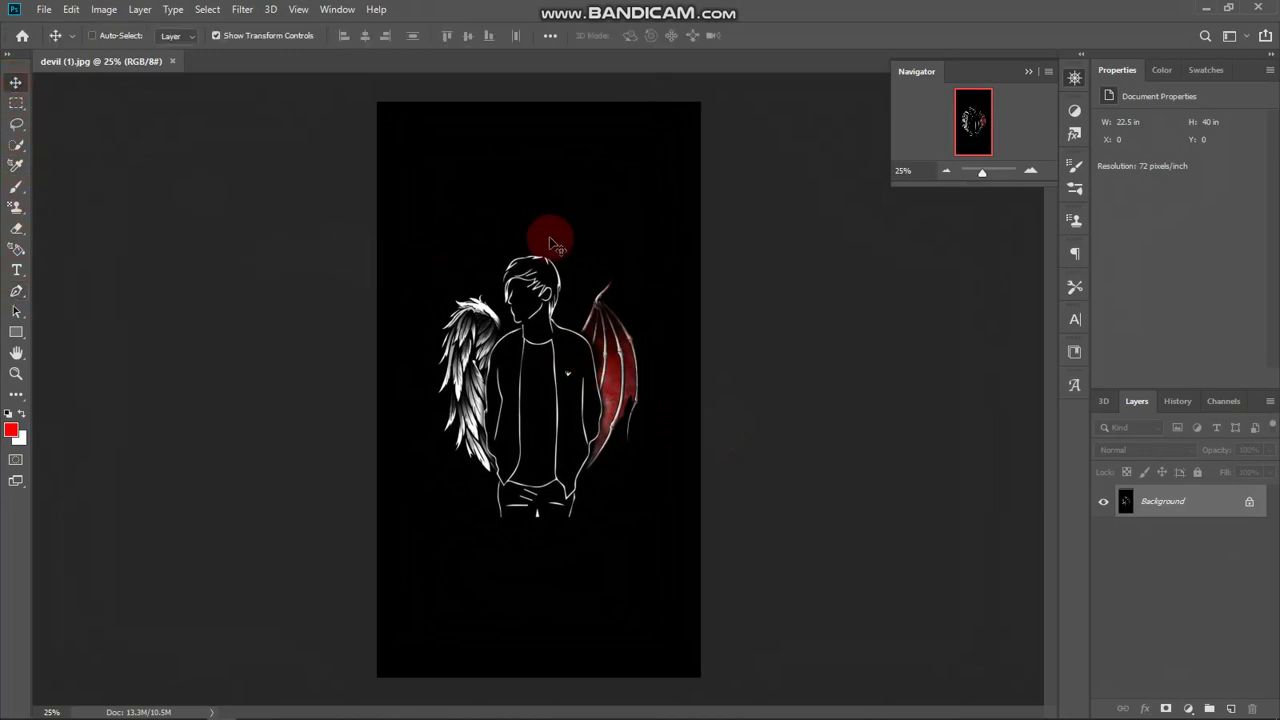
left_click(16, 290)
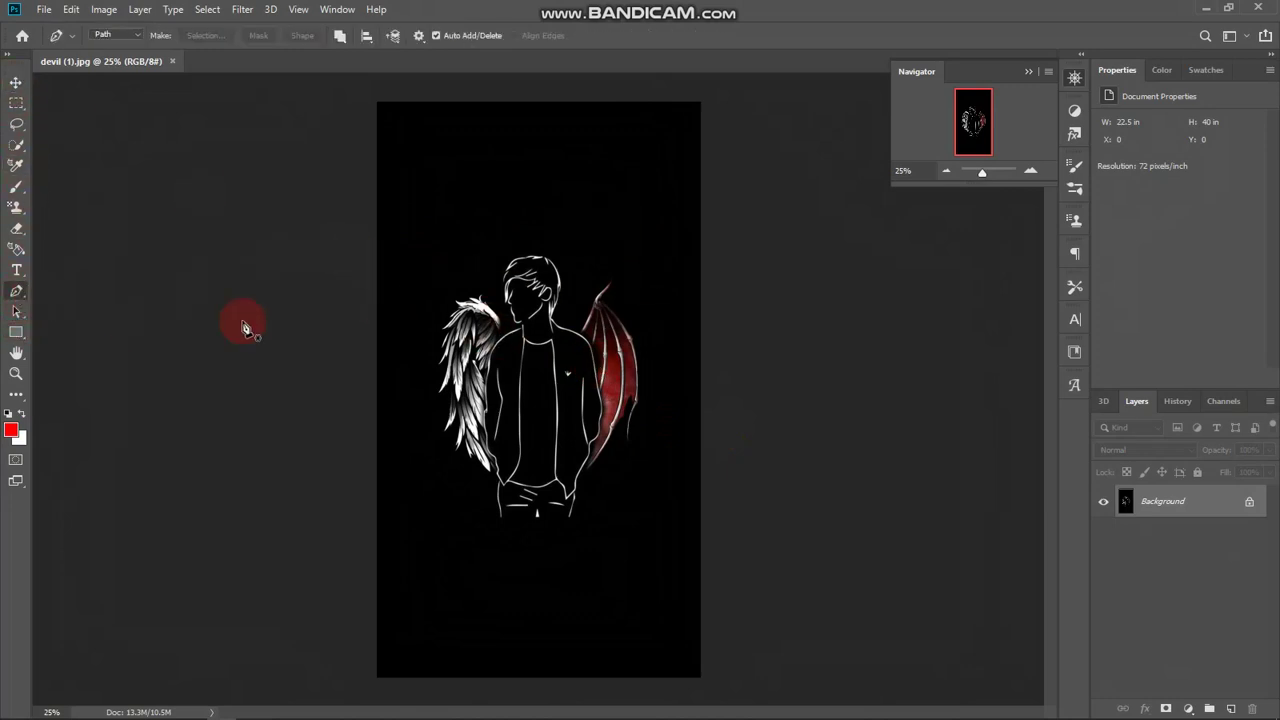
left_click(426, 332)
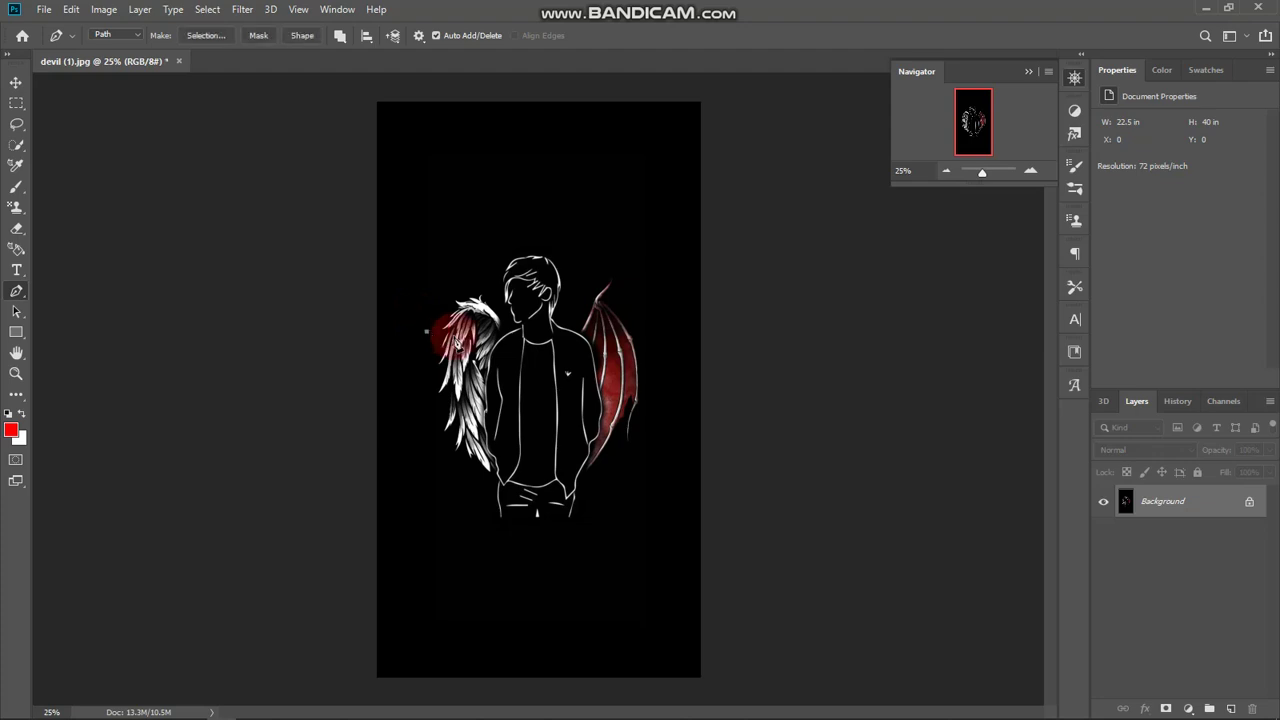
left_click(655, 409)
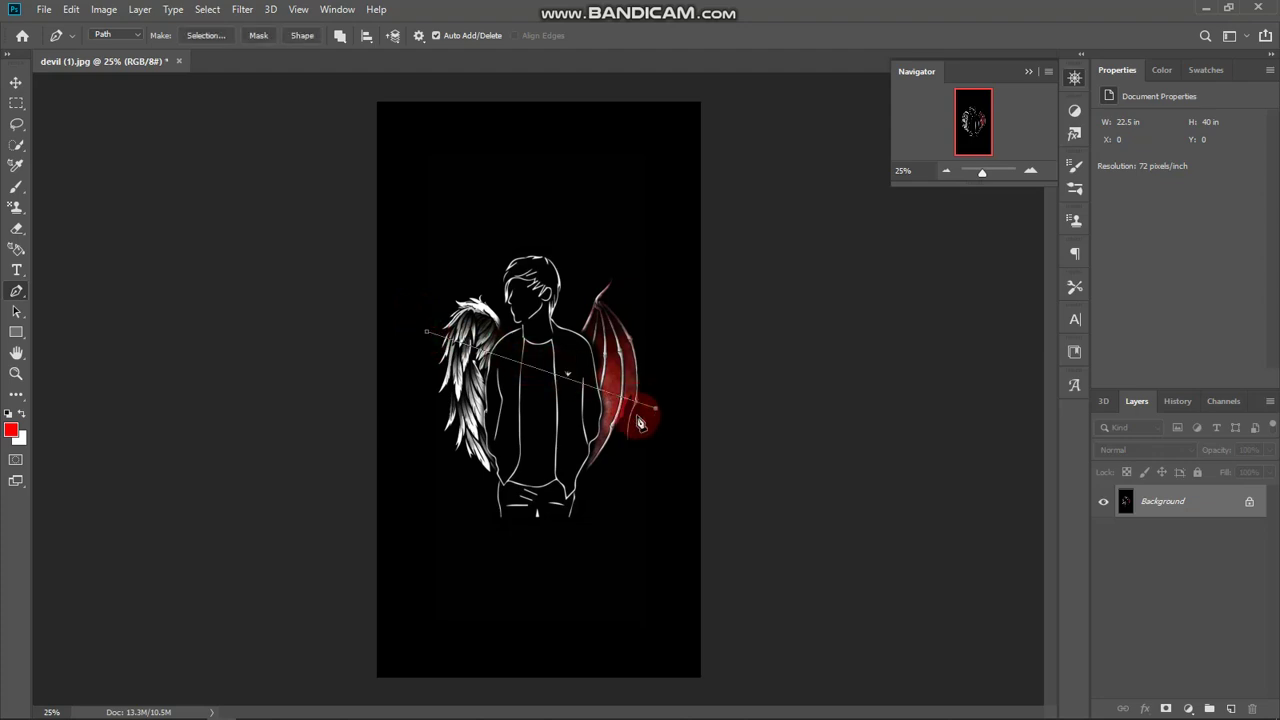
left_click(429, 444)
left_click(428, 334)
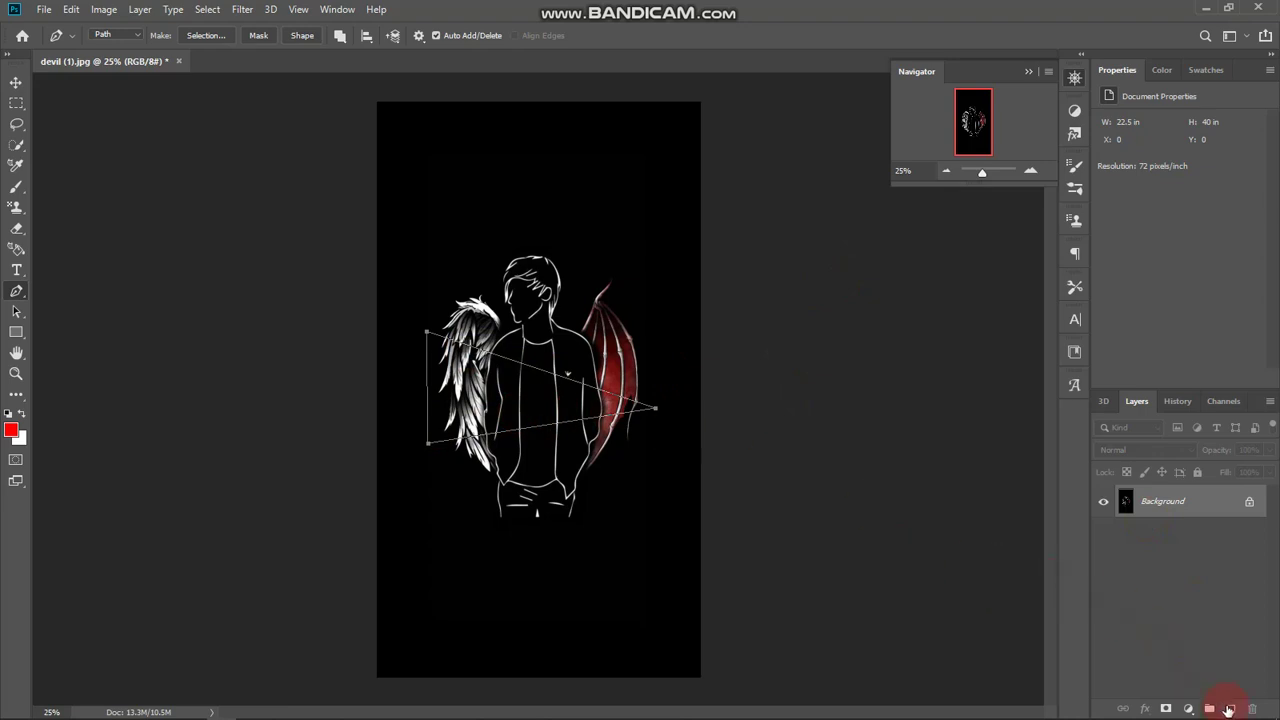
- Add a new layer above the background and increase the brush size
left_click(1231, 709)
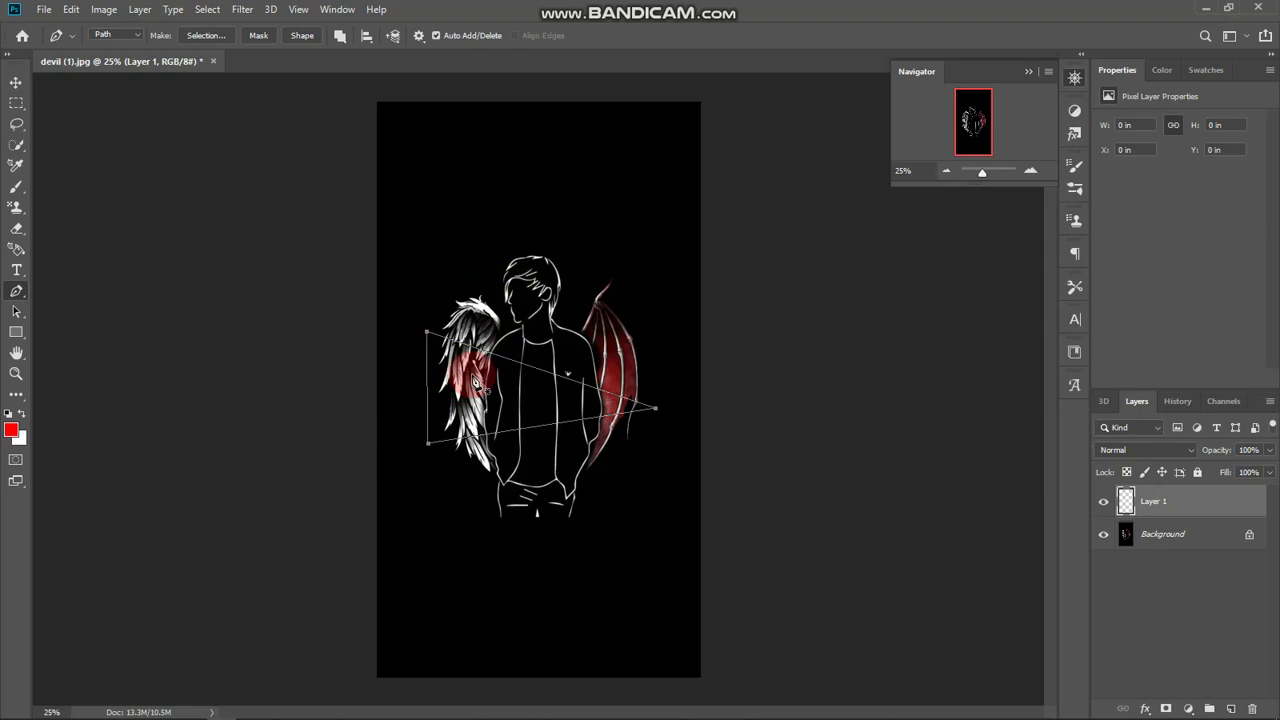
left_click(16, 187)
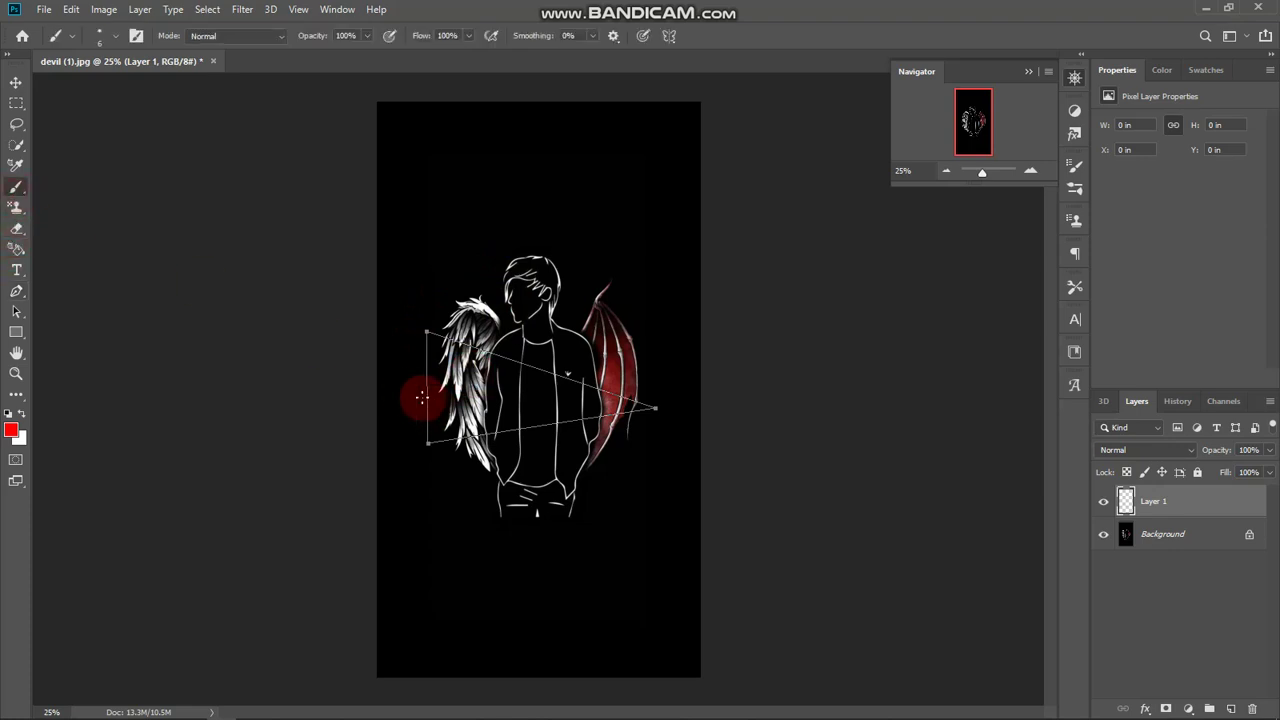
key("bracketright")
key("bracketright")
key("bracketright")
- Stroke the triangular path in red on the new layer using the Brush, with Simulate Pressure off
left_click(18, 292)
right_click(443, 390)
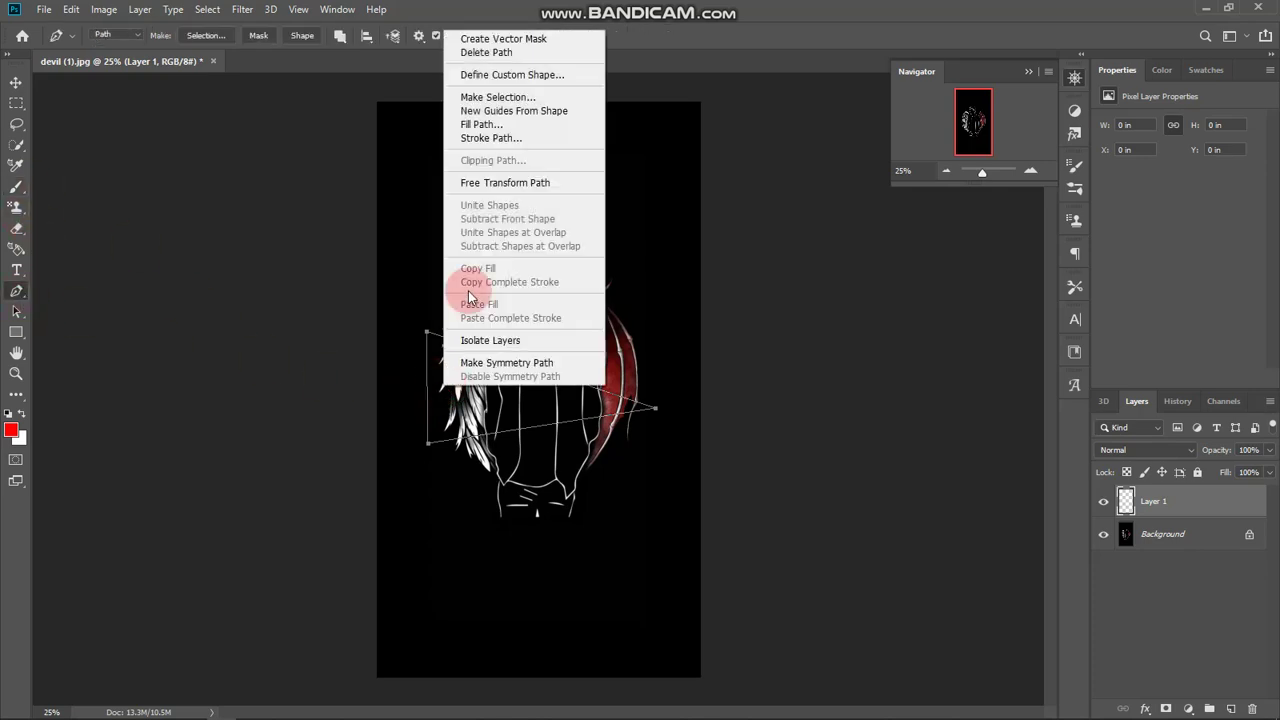
left_click(483, 139)
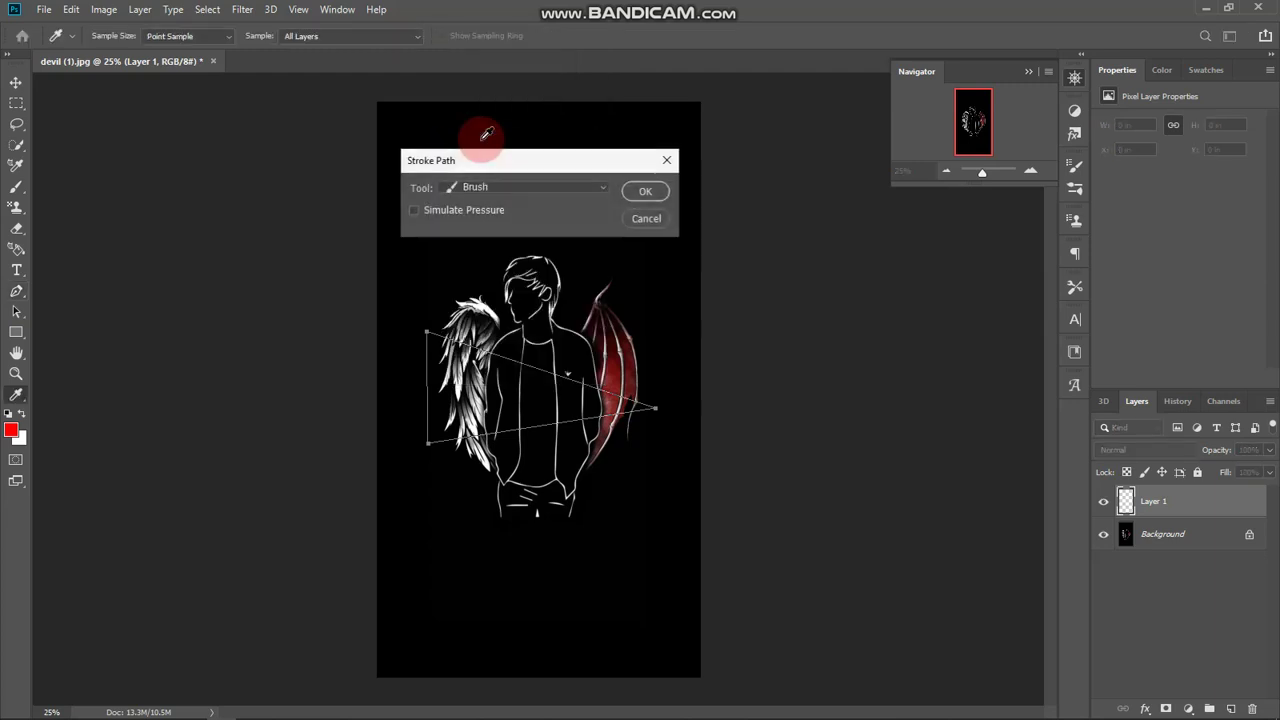
left_click(592, 190)
left_click(461, 217)
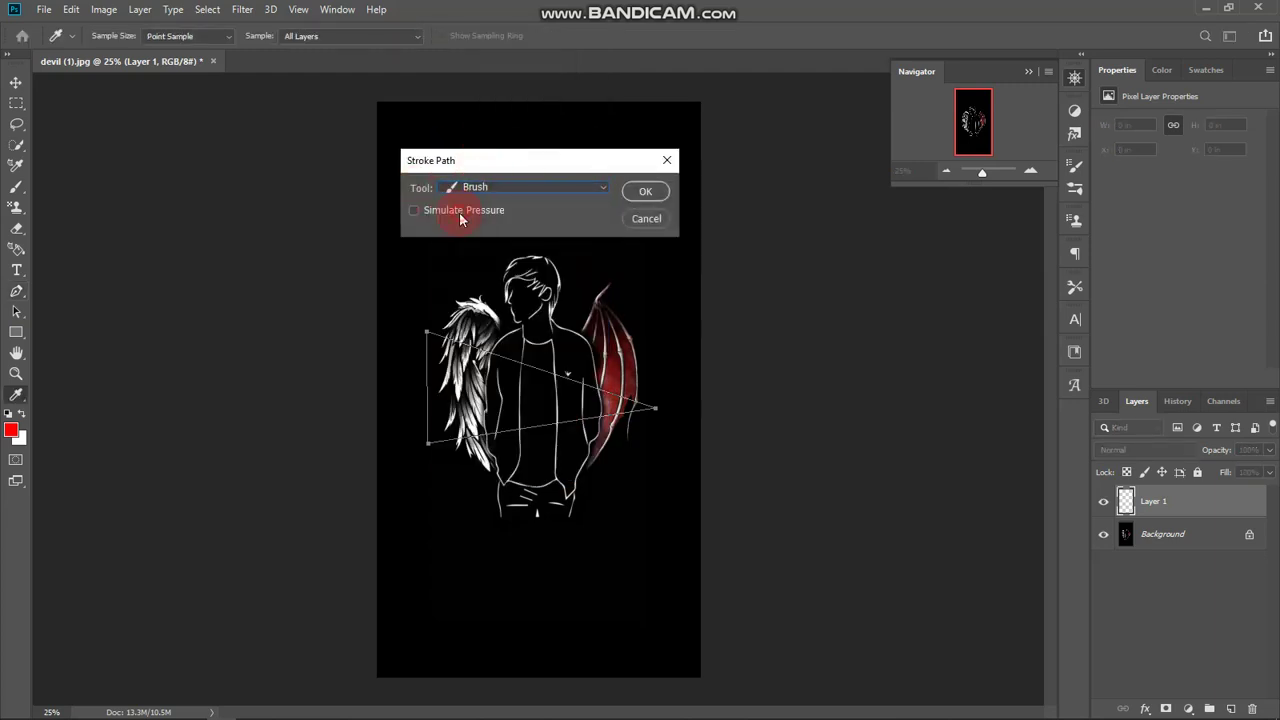
left_click(645, 191)
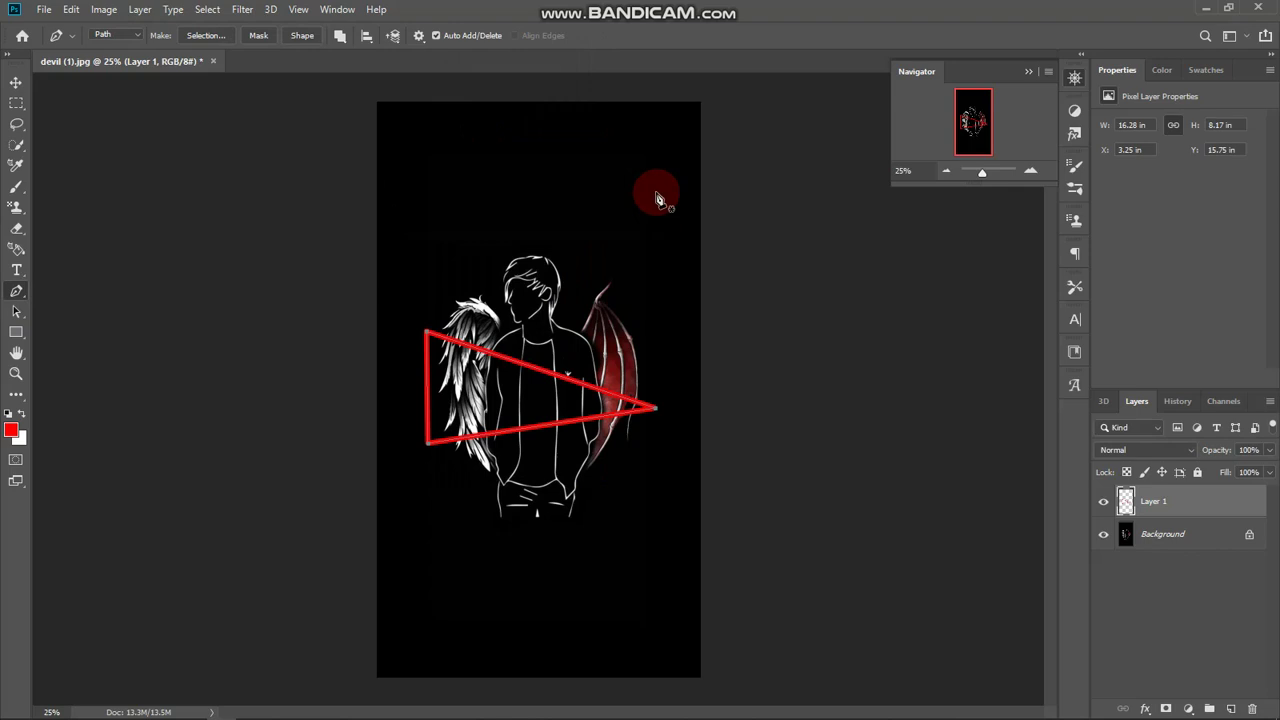
double_click(1256, 497)
left_click_drag(476, 204, 831, 161)
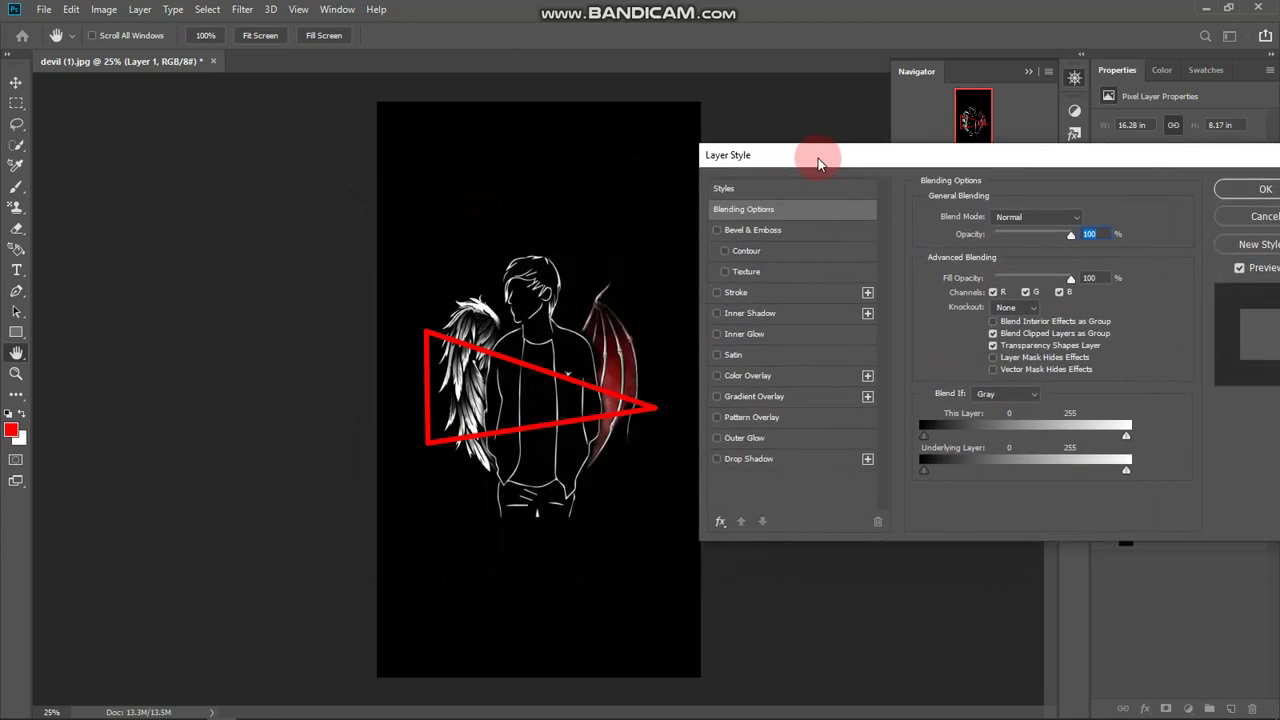
left_click(719, 339)
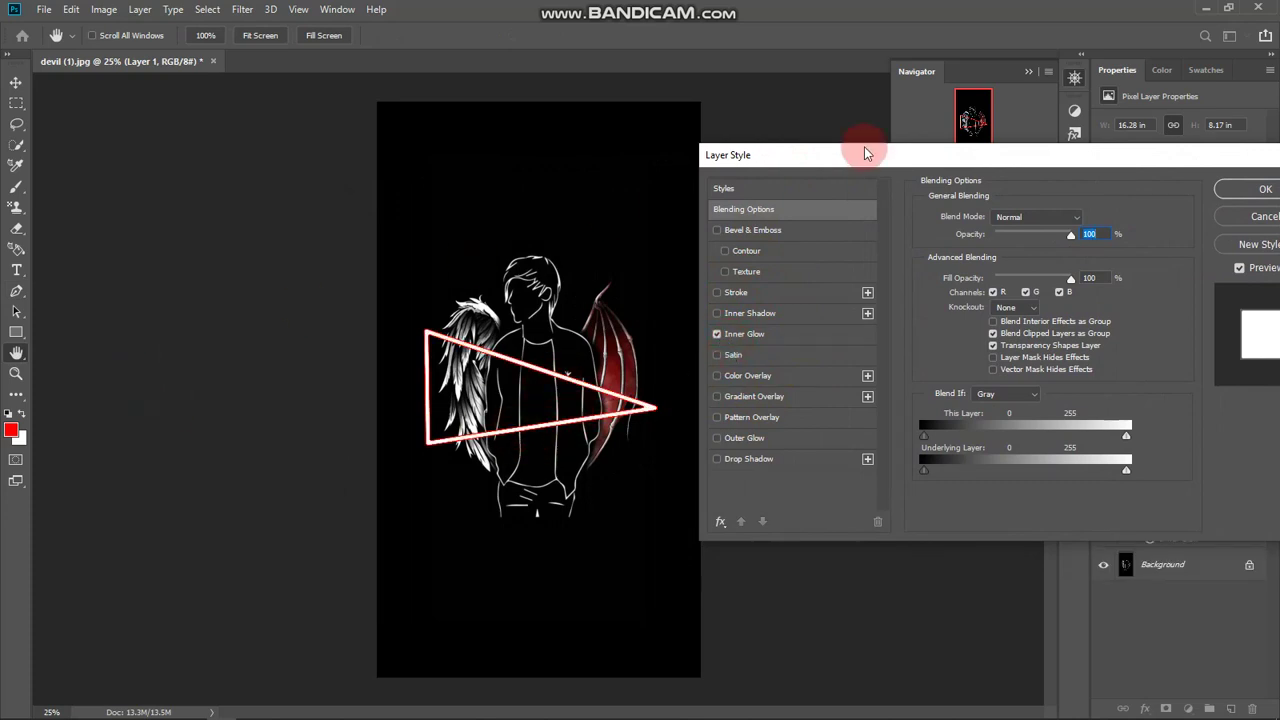
left_click_drag(963, 156, 951, 211)
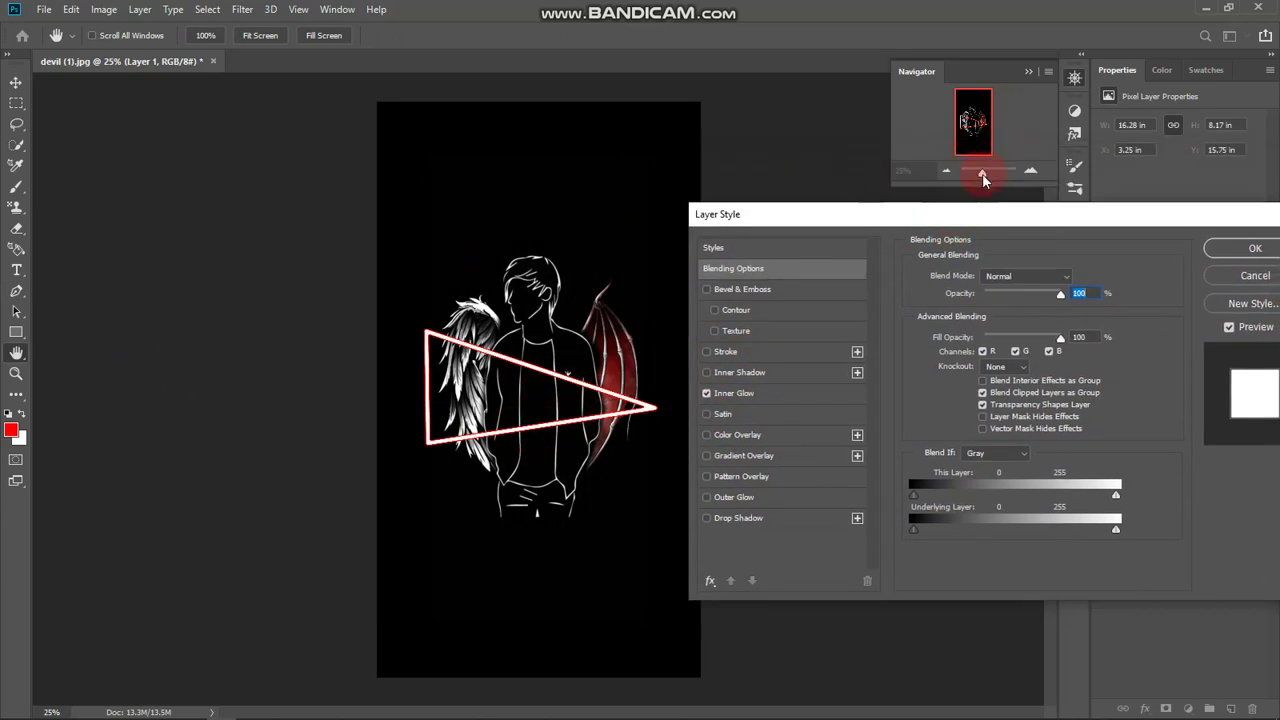
left_click_drag(1226, 214, 1046, 213)
left_click(1131, 214)
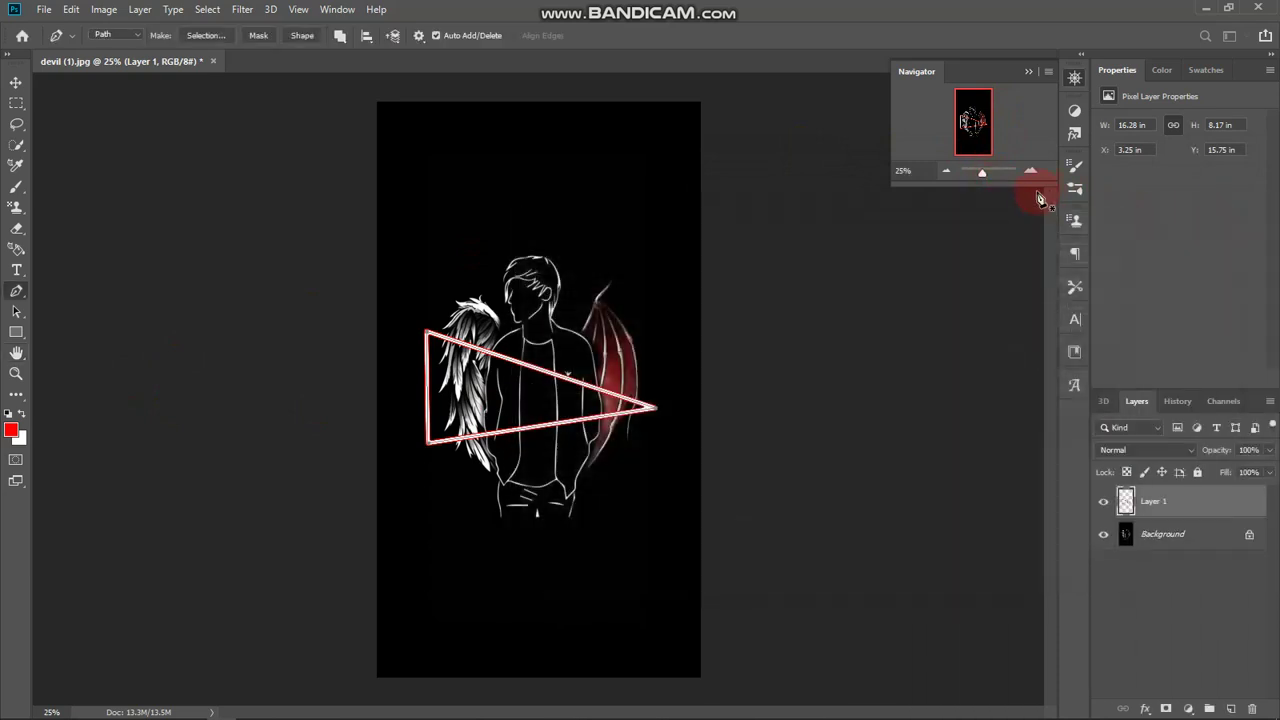
- Enable an Inner Glow layer style on the triangle layer with choke 100% and size 9 px
left_click_drag(984, 173, 987, 175)
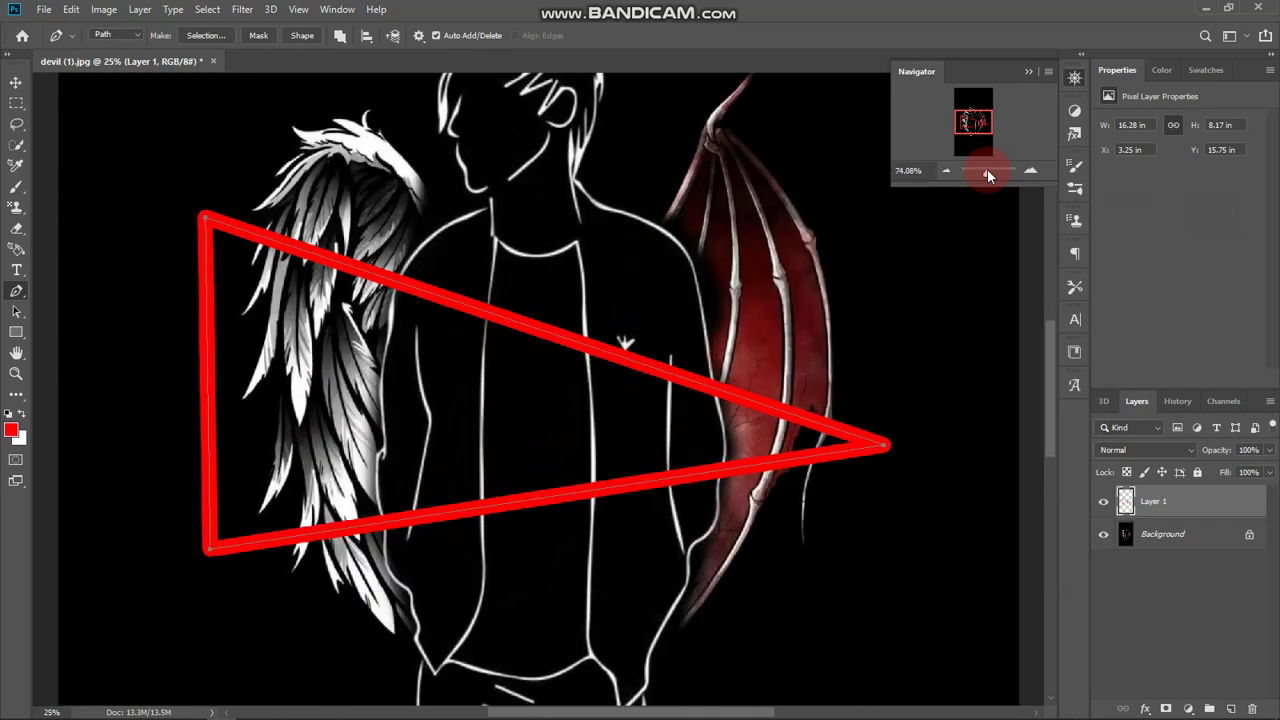
double_click(1237, 500)
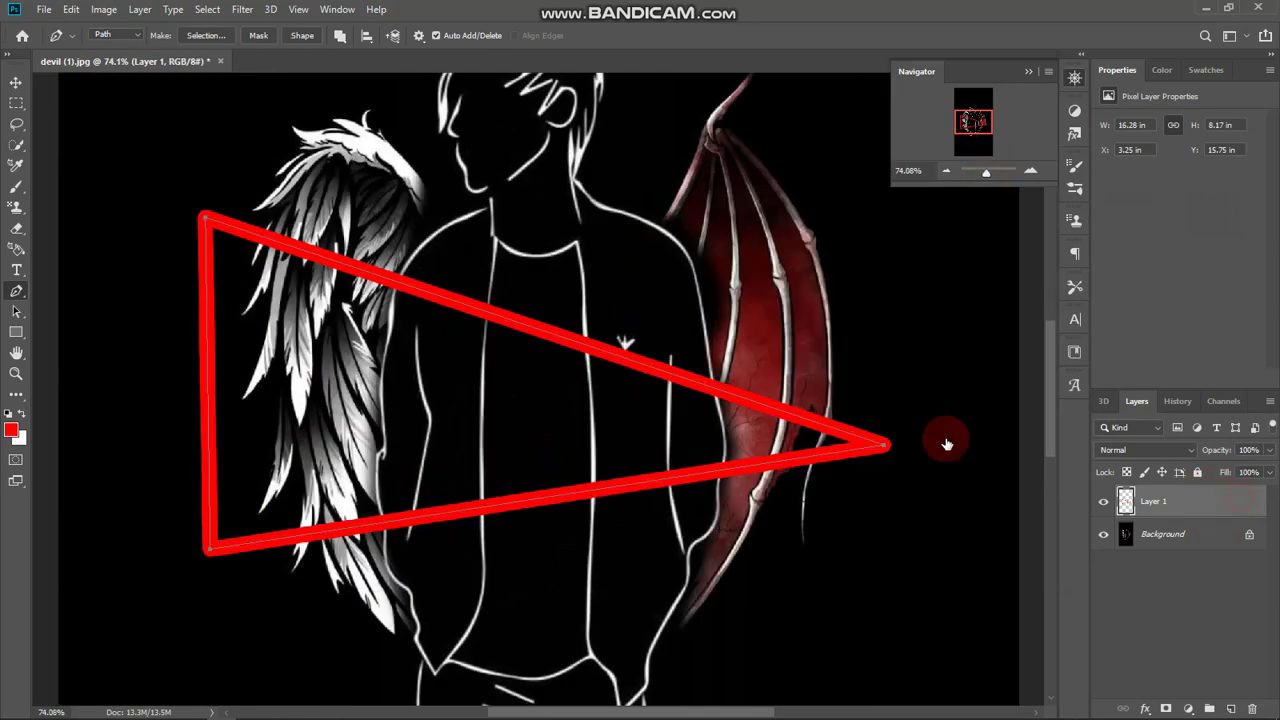
left_click_drag(610, 214, 857, 204)
left_click(774, 383)
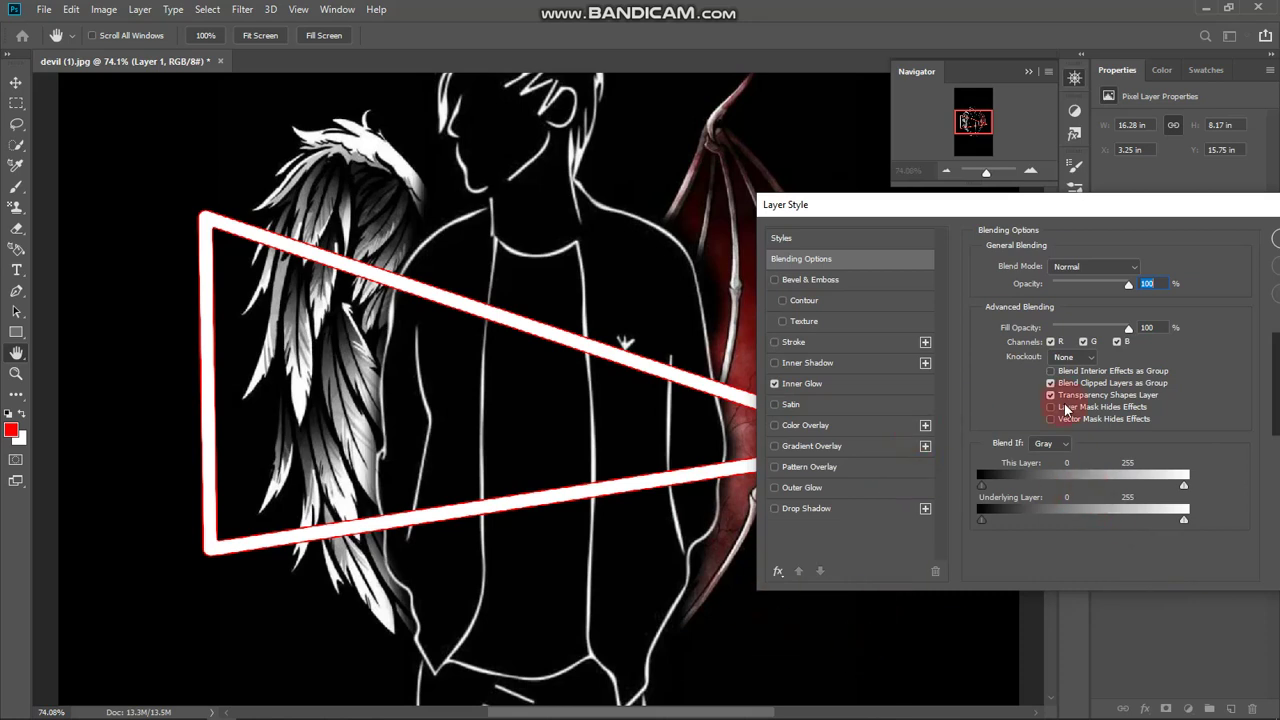
left_click(810, 383)
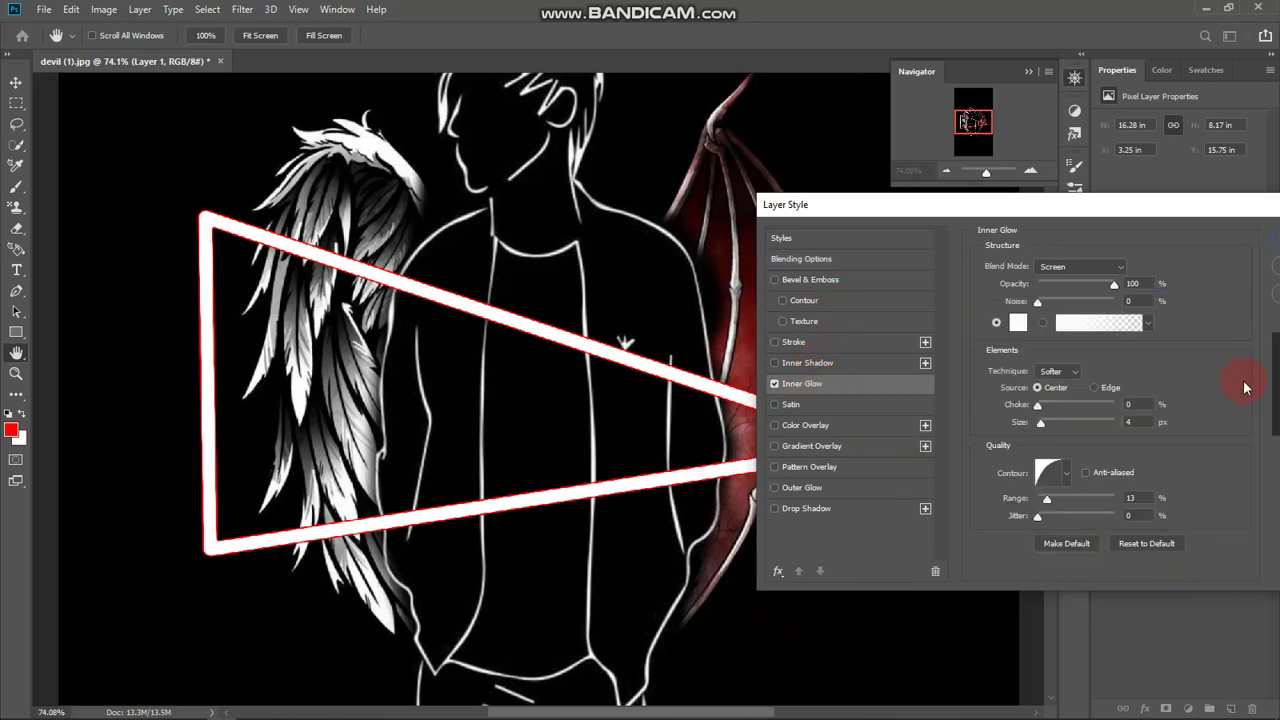
mouse_move(1037, 404)
left_mouse_down()
mouse_move(1131, 416)
mouse_move(1046, 421)
left_mouse_up()
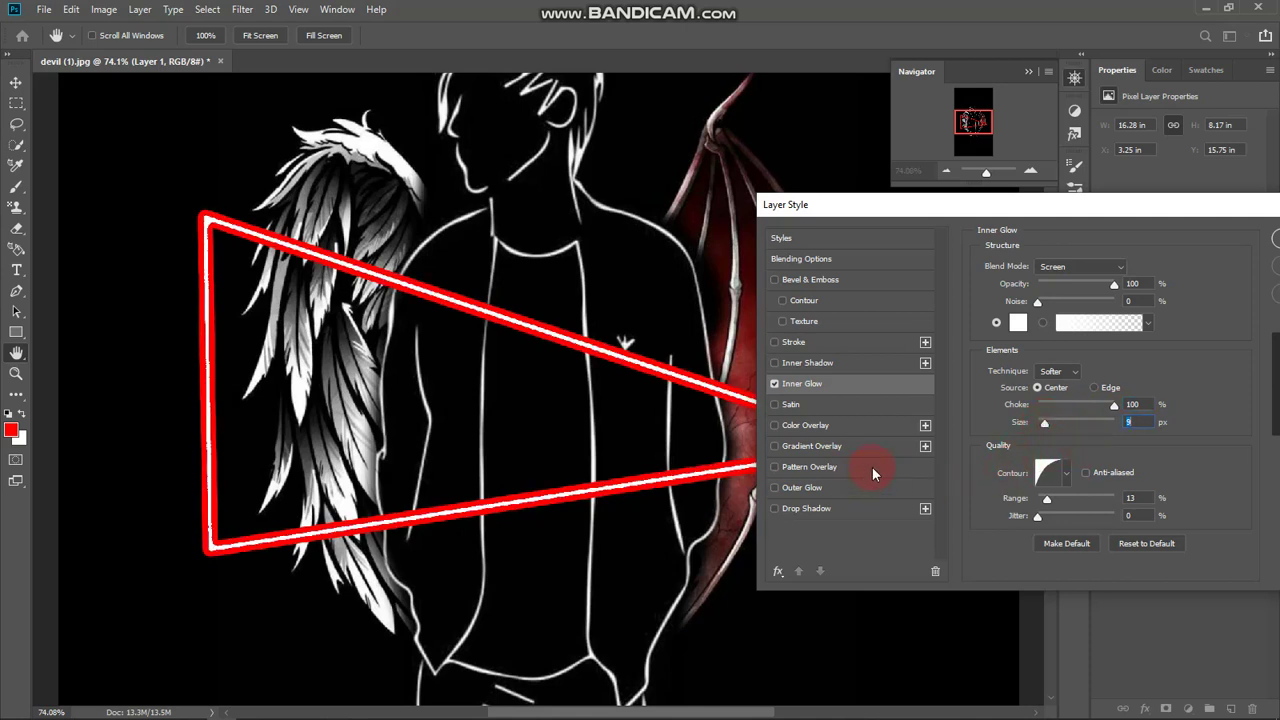
- Use the Half Round contour for the inner glow and set its range to 10% and jitter to 0%
left_click(1047, 472)
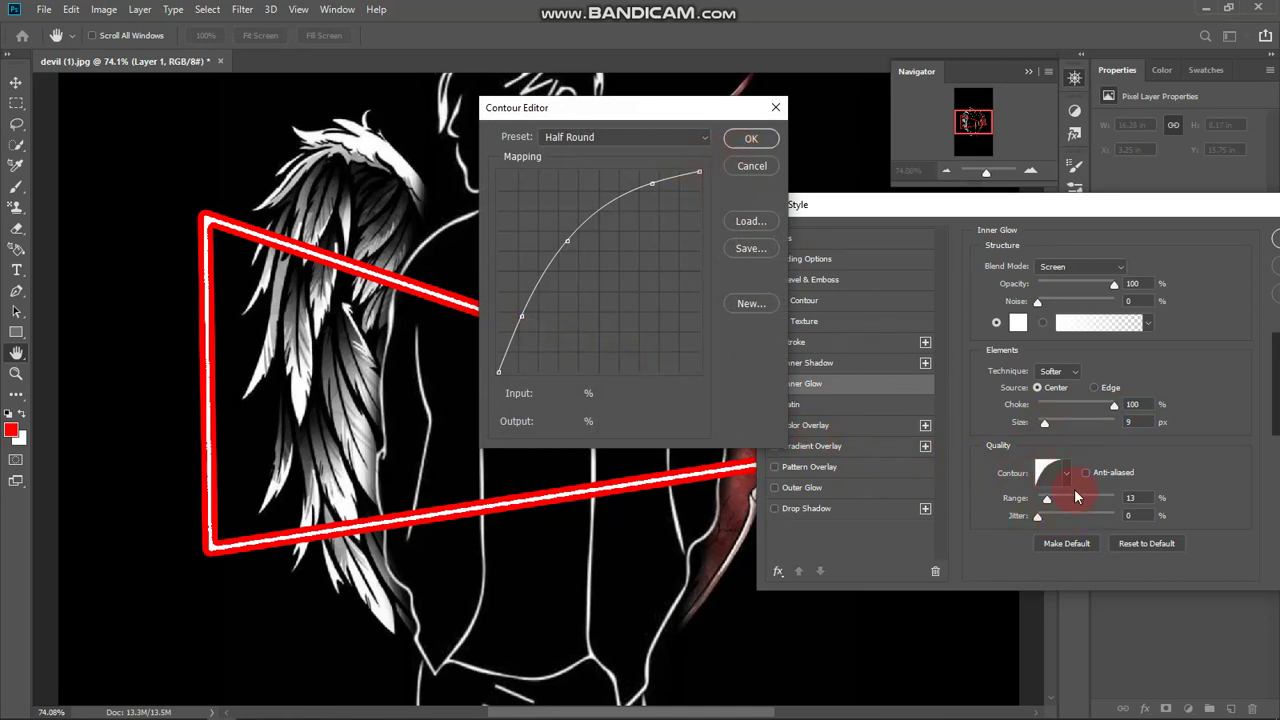
left_click(752, 139)
left_click(1070, 475)
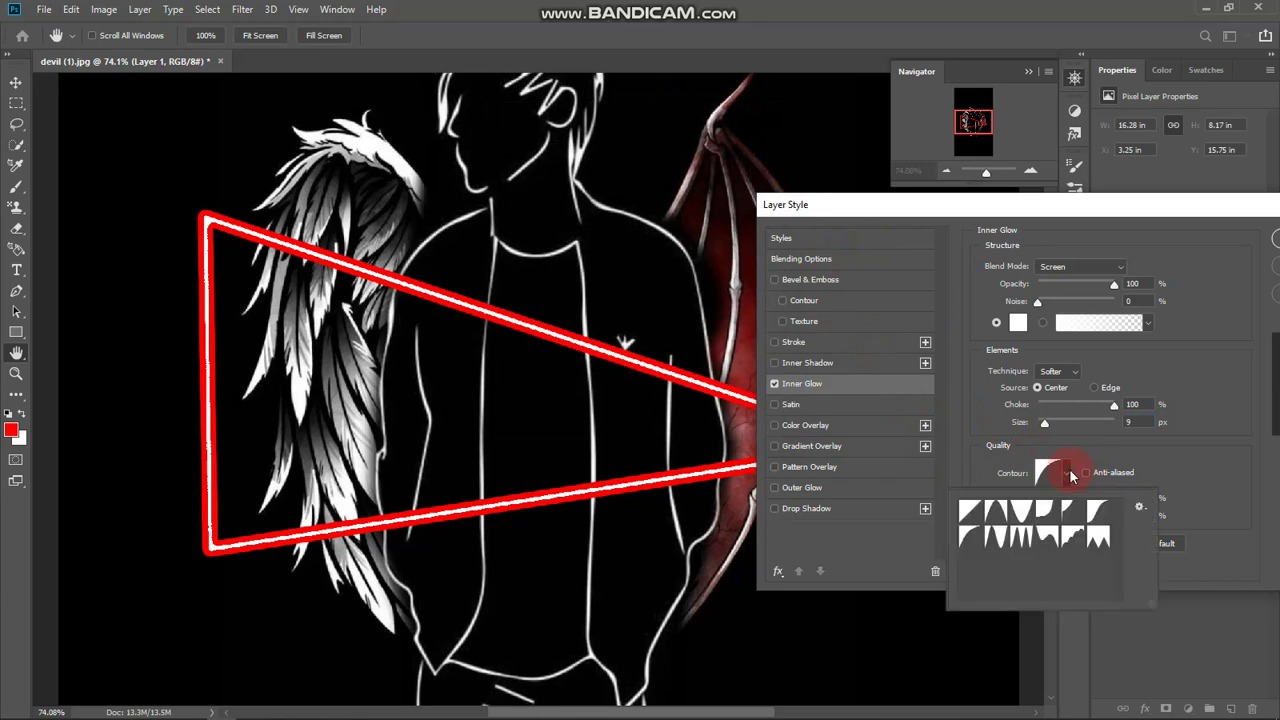
double_click(968, 546)
mouse_move(1047, 498)
left_mouse_down()
mouse_move(1089, 498)
mouse_move(1005, 516)
mouse_move(1037, 514)
left_mouse_up()
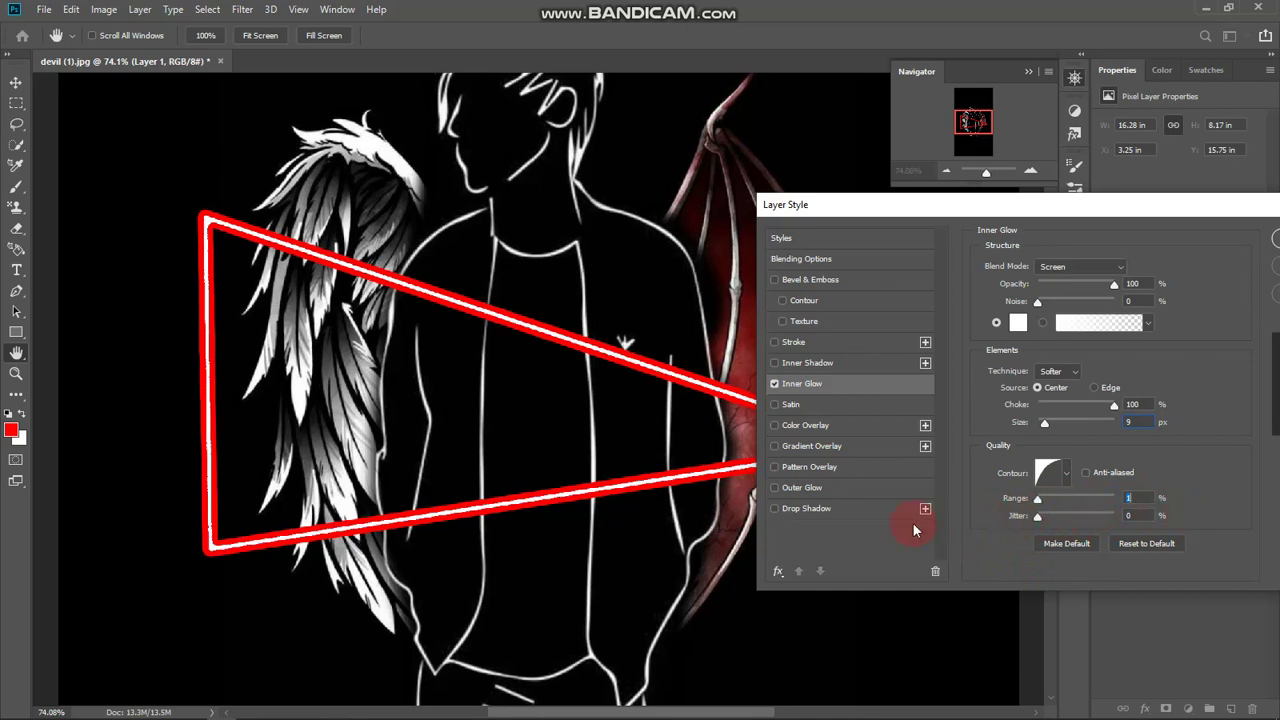
left_click_drag(1024, 520, 969, 520)
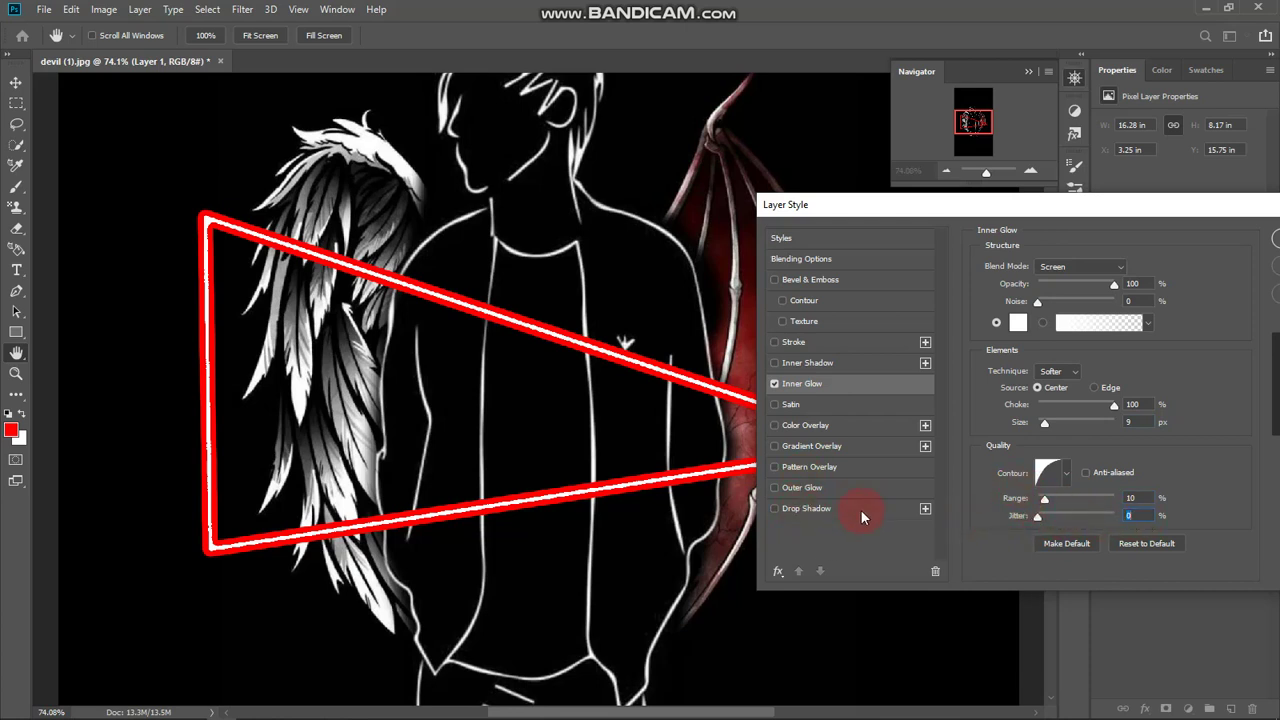
- Add a Color Overlay effect to the triangle layer in red, ff0000
left_click(775, 426)
left_click(802, 425)
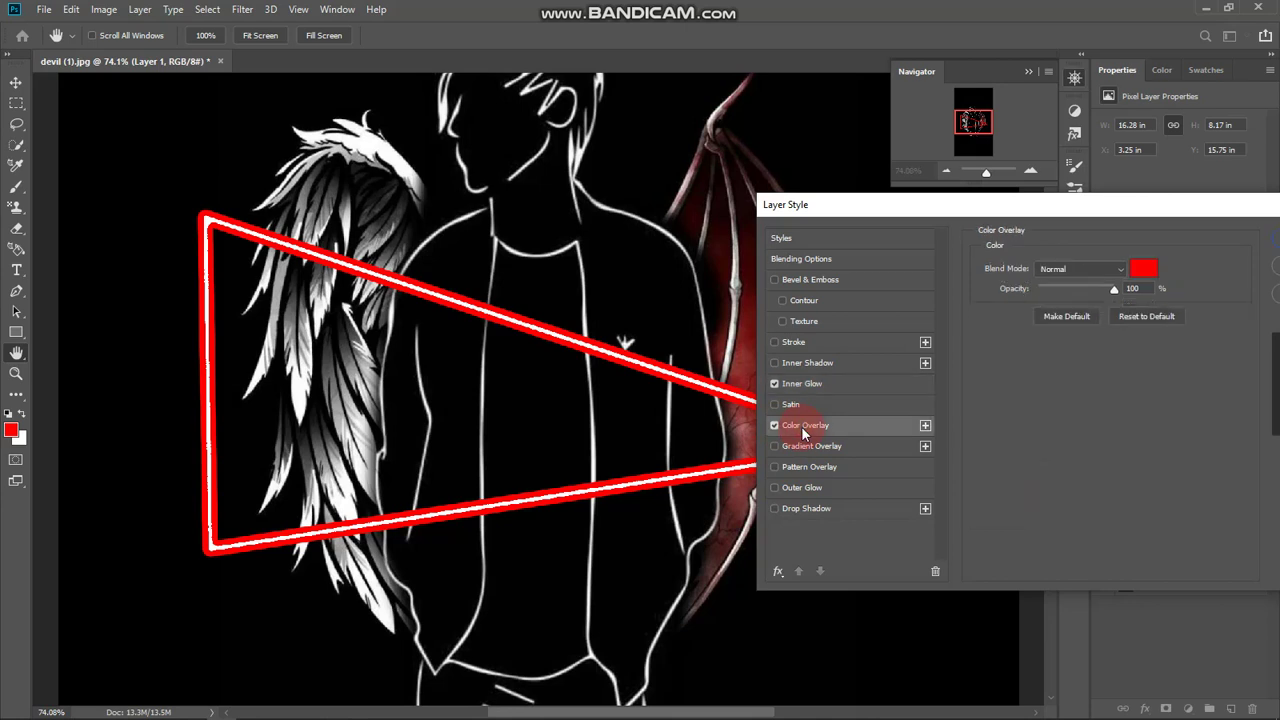
left_click(1144, 271)
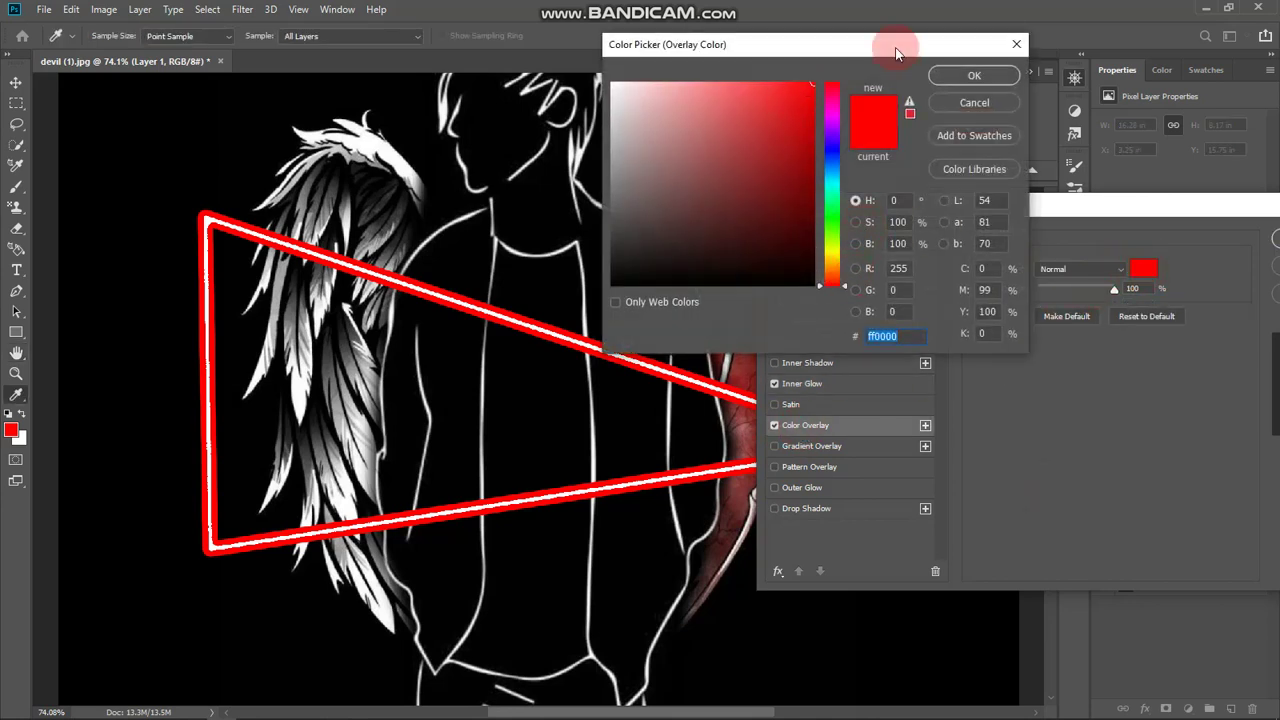
left_click(974, 75)
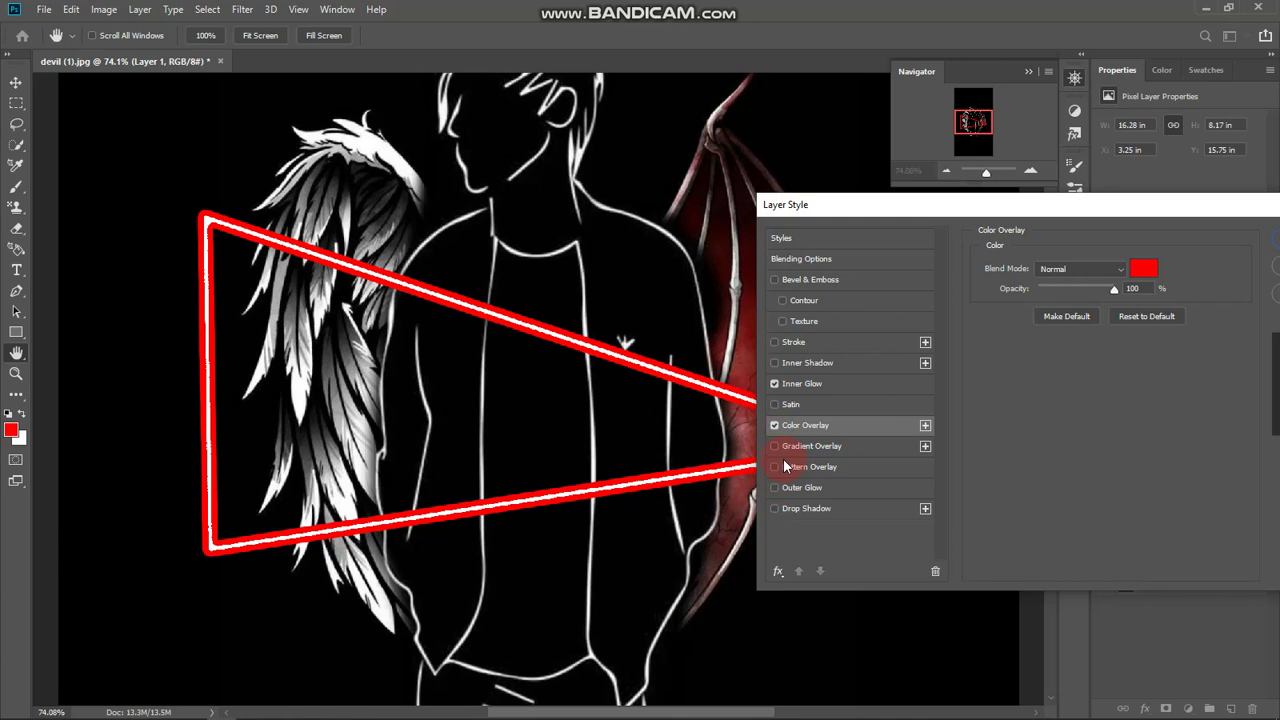
- Refine the inner glow to size 8 px and range 46%, keeping opacity and choke at 100% and noise at 0%
left_click_drag(986, 206, 887, 206)
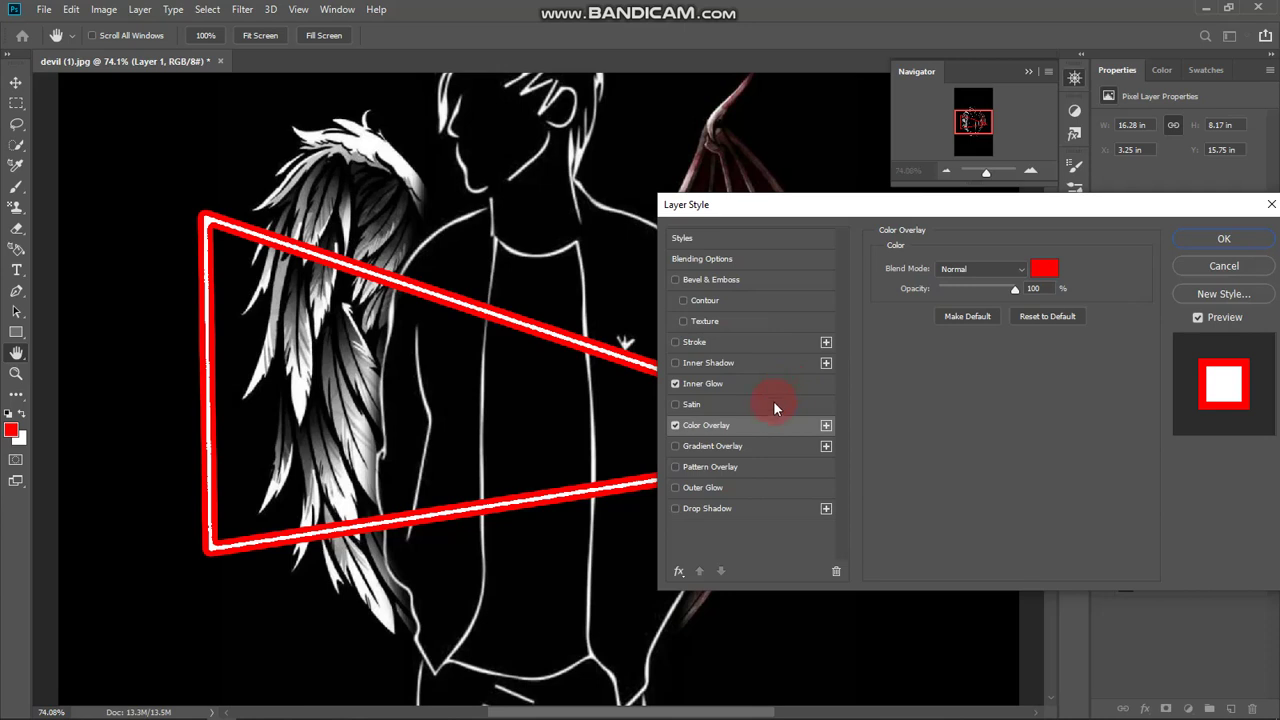
left_click(709, 383)
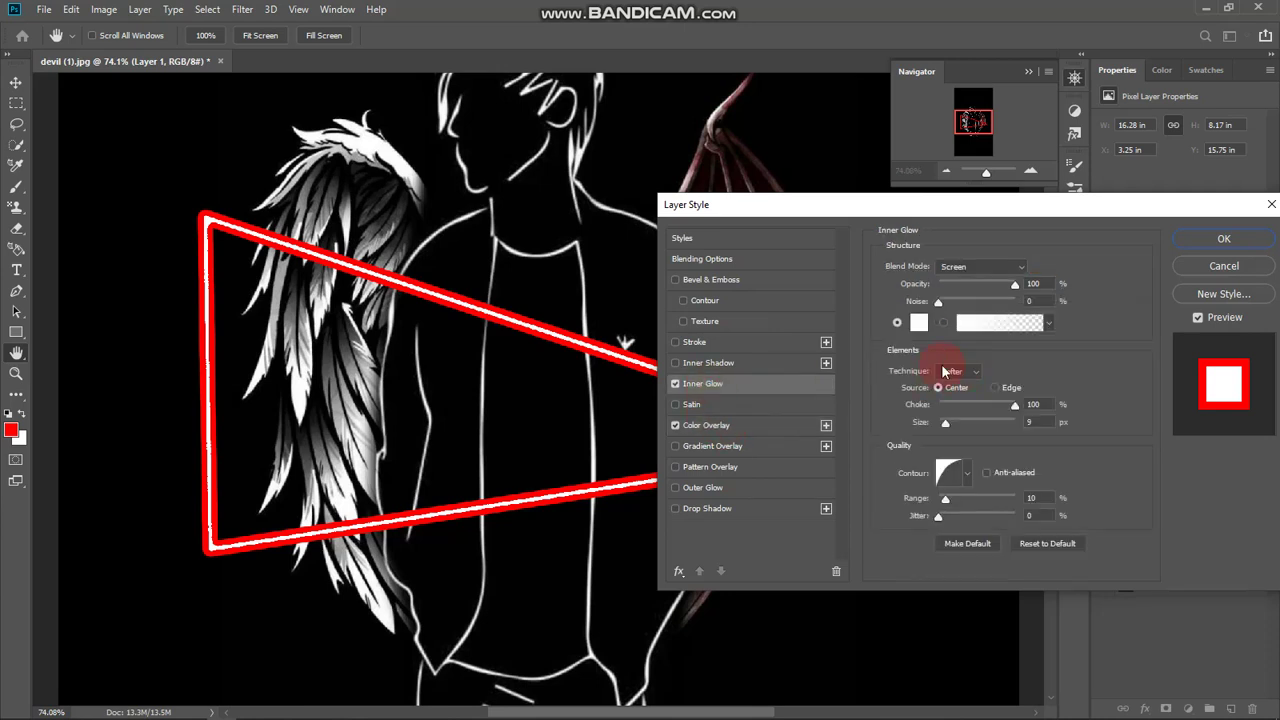
mouse_move(1013, 287)
left_mouse_down()
mouse_move(910, 290)
mouse_move(1026, 290)
left_mouse_up()
left_click(946, 424)
left_click_drag(1017, 407, 1046, 402)
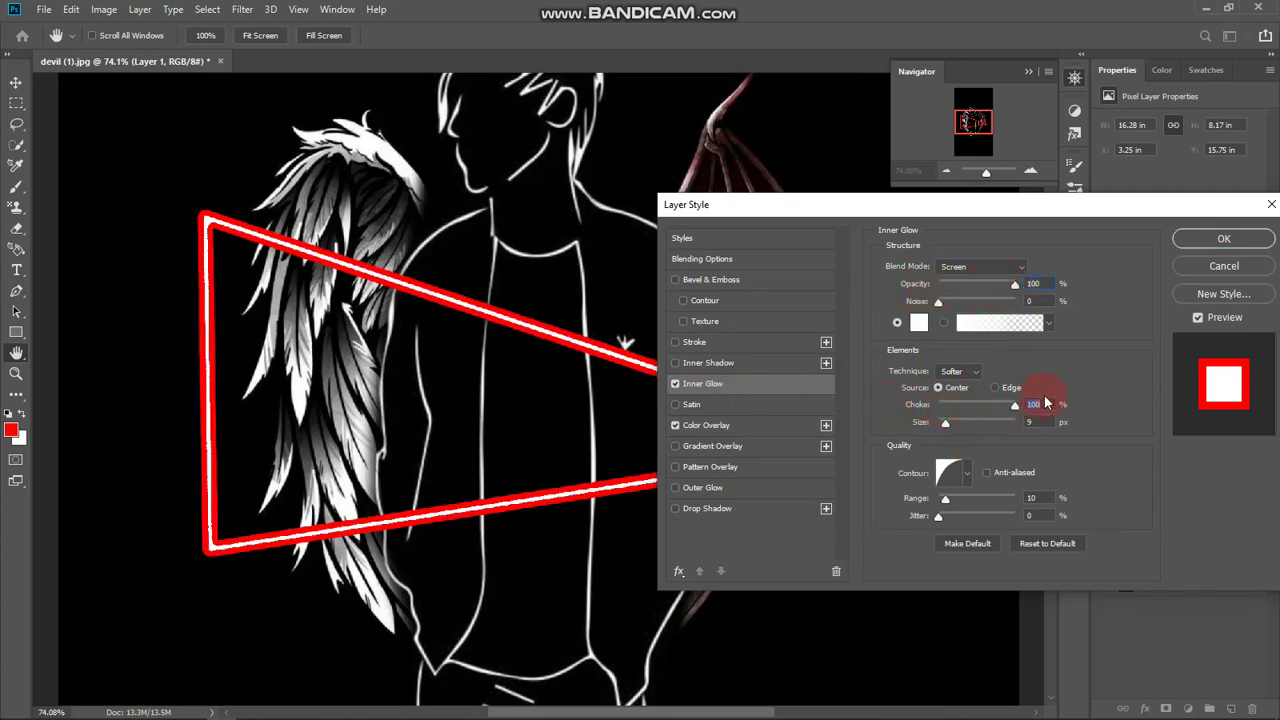
left_click_drag(940, 301, 1011, 304)
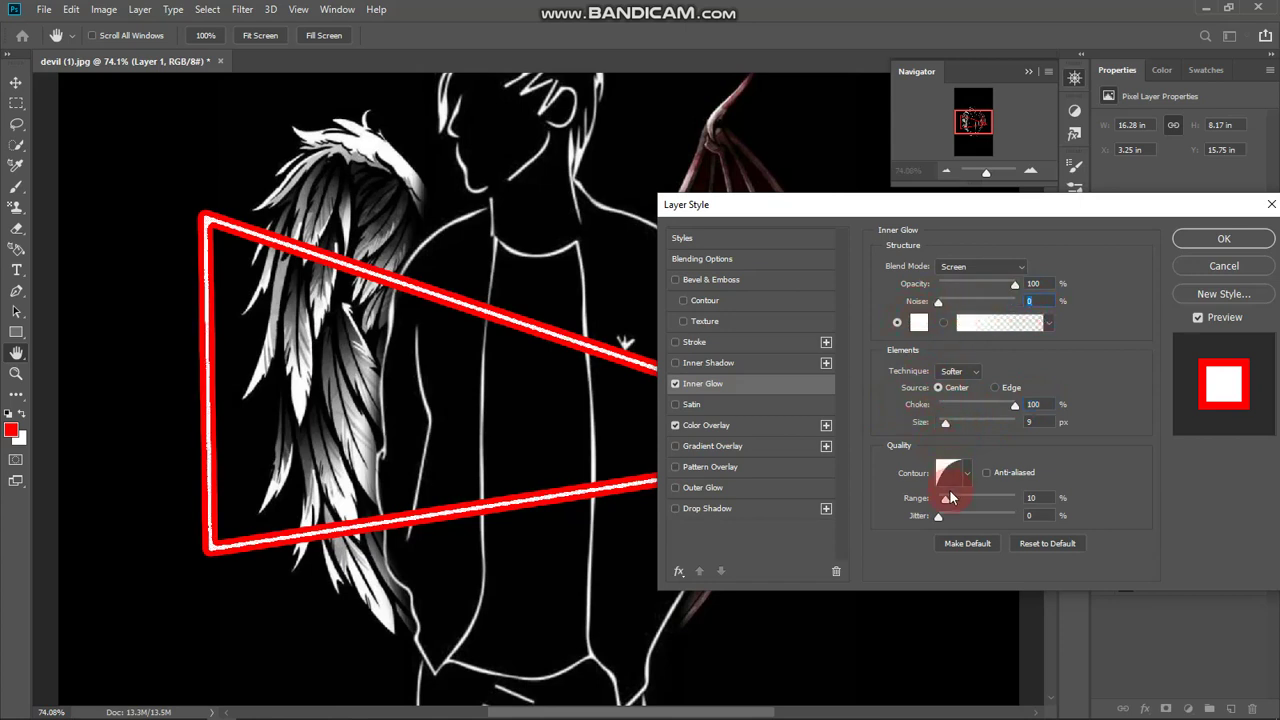
mouse_move(944, 425)
left_mouse_down()
mouse_move(982, 419)
mouse_move(945, 419)
left_mouse_up()
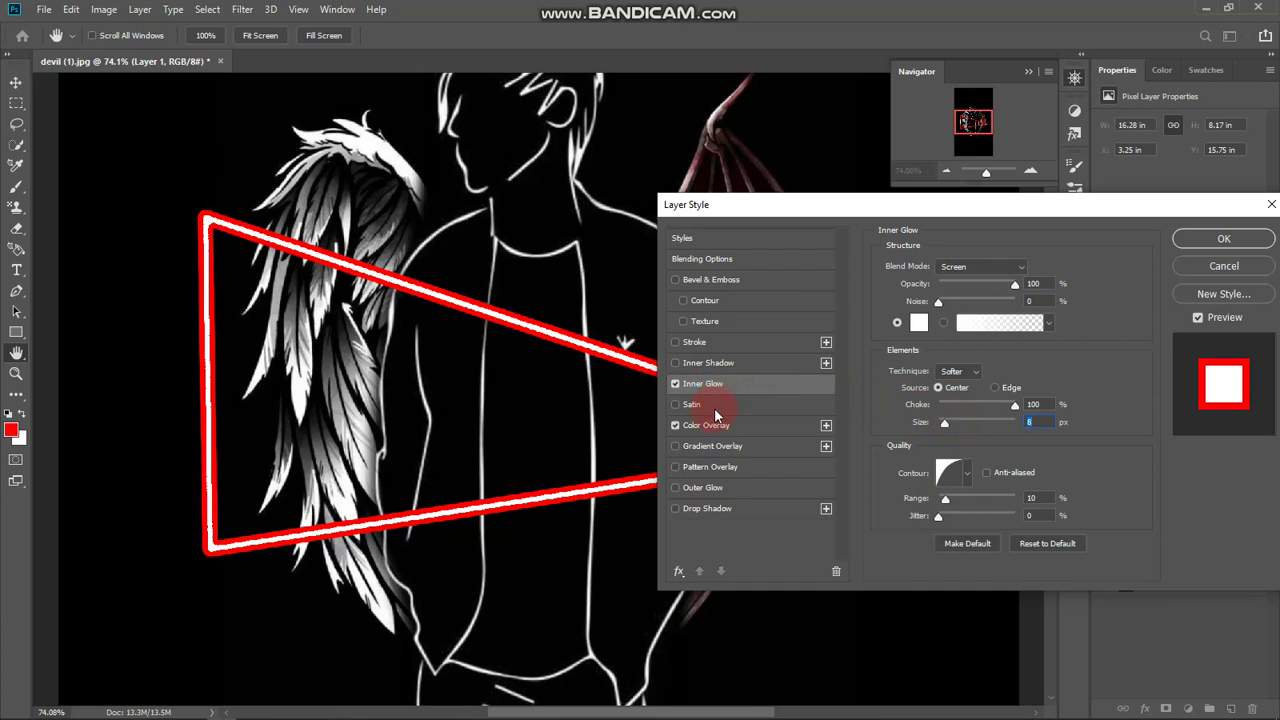
left_click_drag(945, 500, 979, 510)
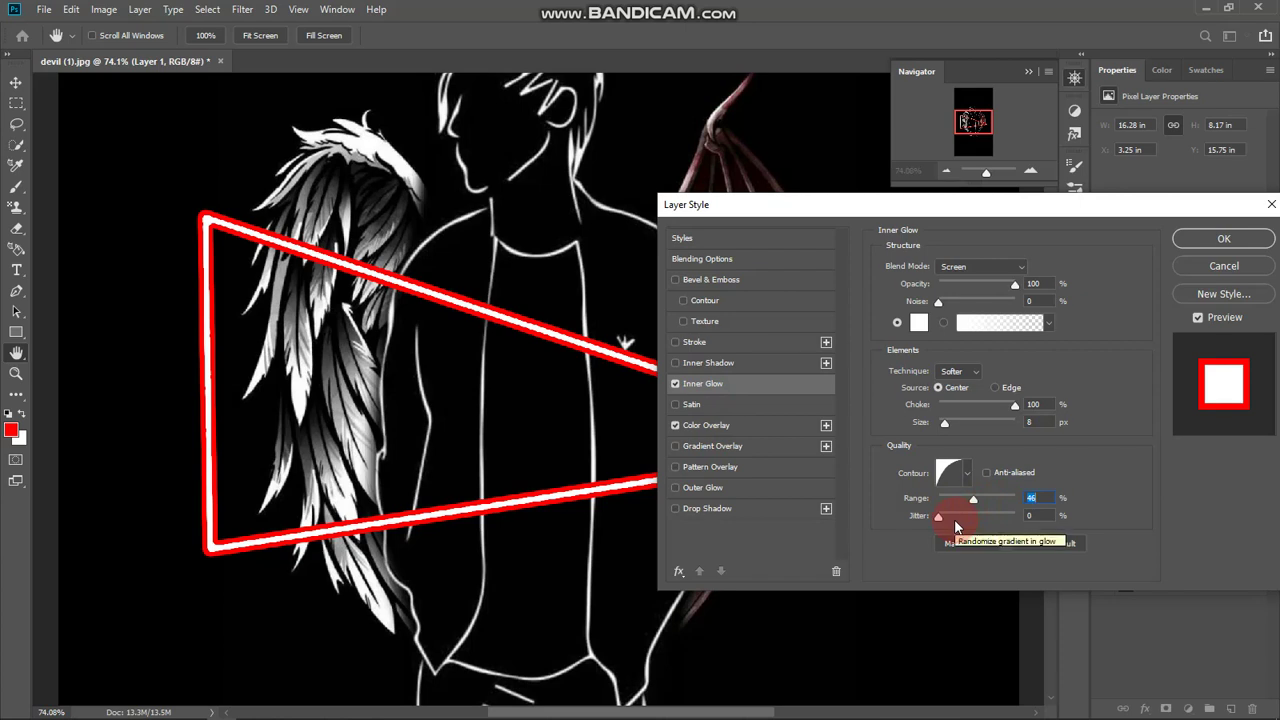
- Change the inner glow's colour to light red, ea9d9d
left_click(919, 322)
left_click(812, 84)
mouse_move(792, 126)
left_mouse_down()
mouse_move(681, 135)
mouse_move(645, 178)
mouse_move(588, 88)
mouse_move(602, 80)
left_mouse_up()
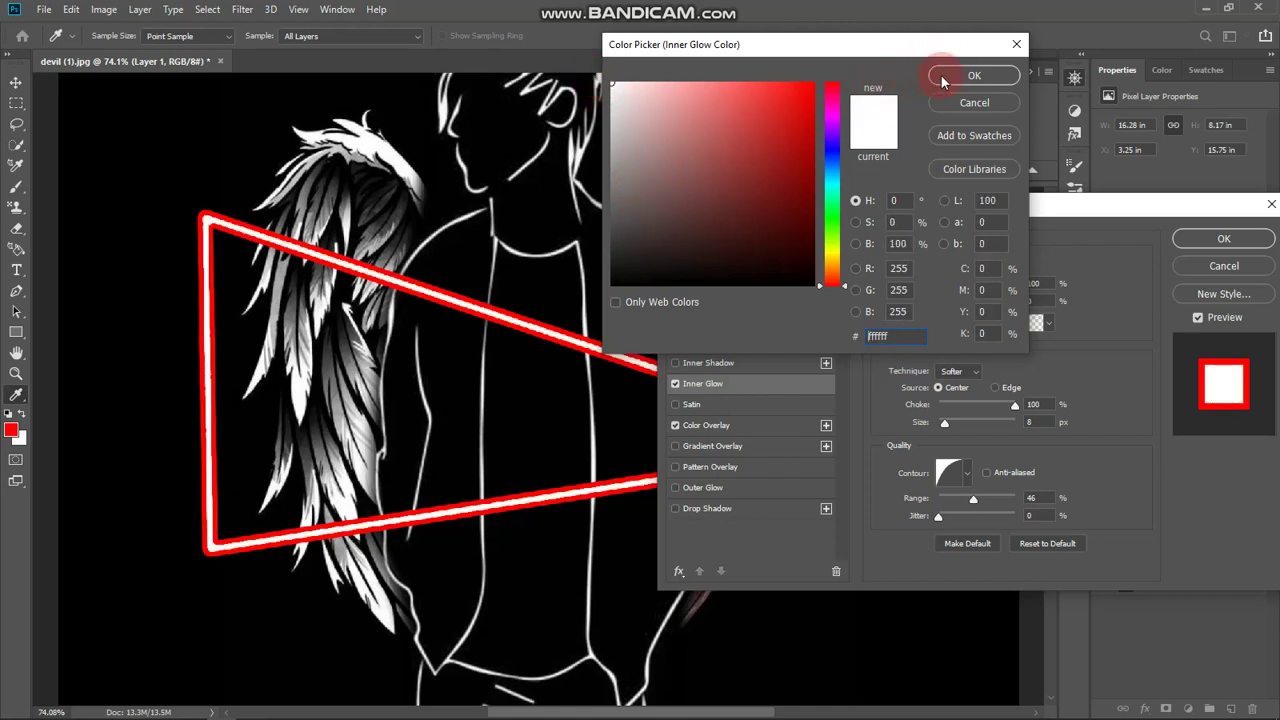
left_click_drag(631, 108, 647, 98)
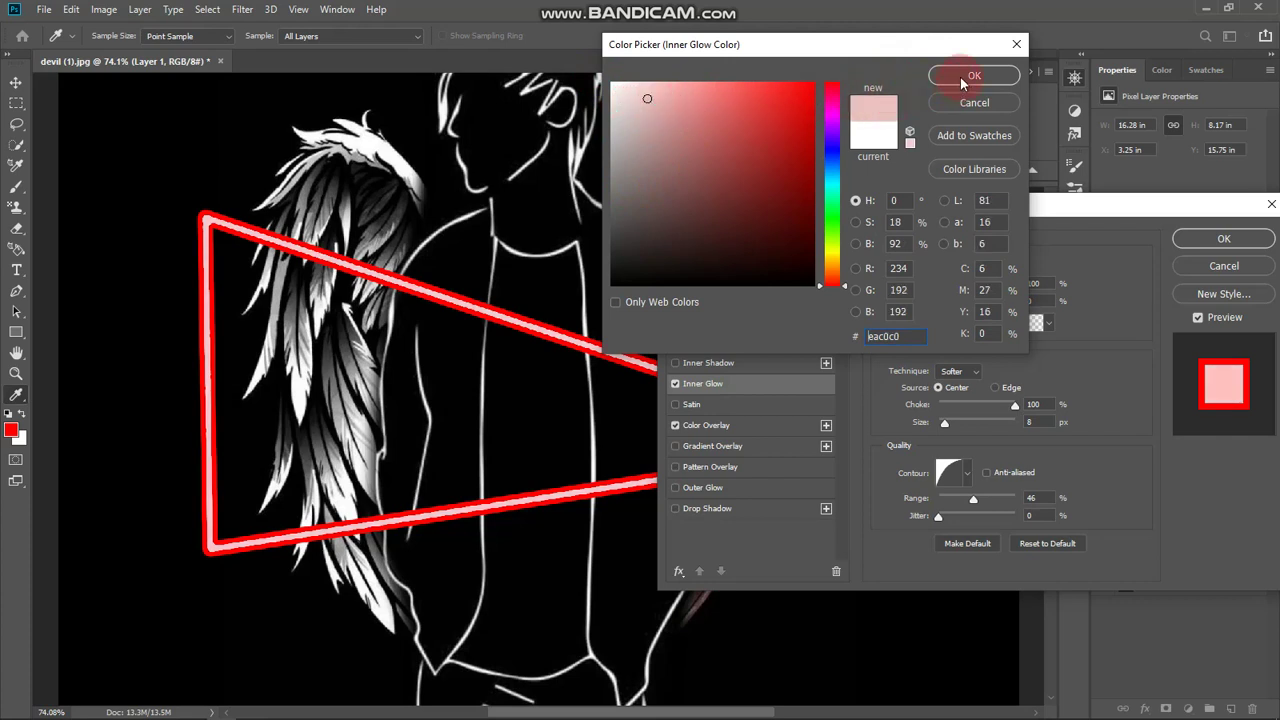
left_click(677, 98)
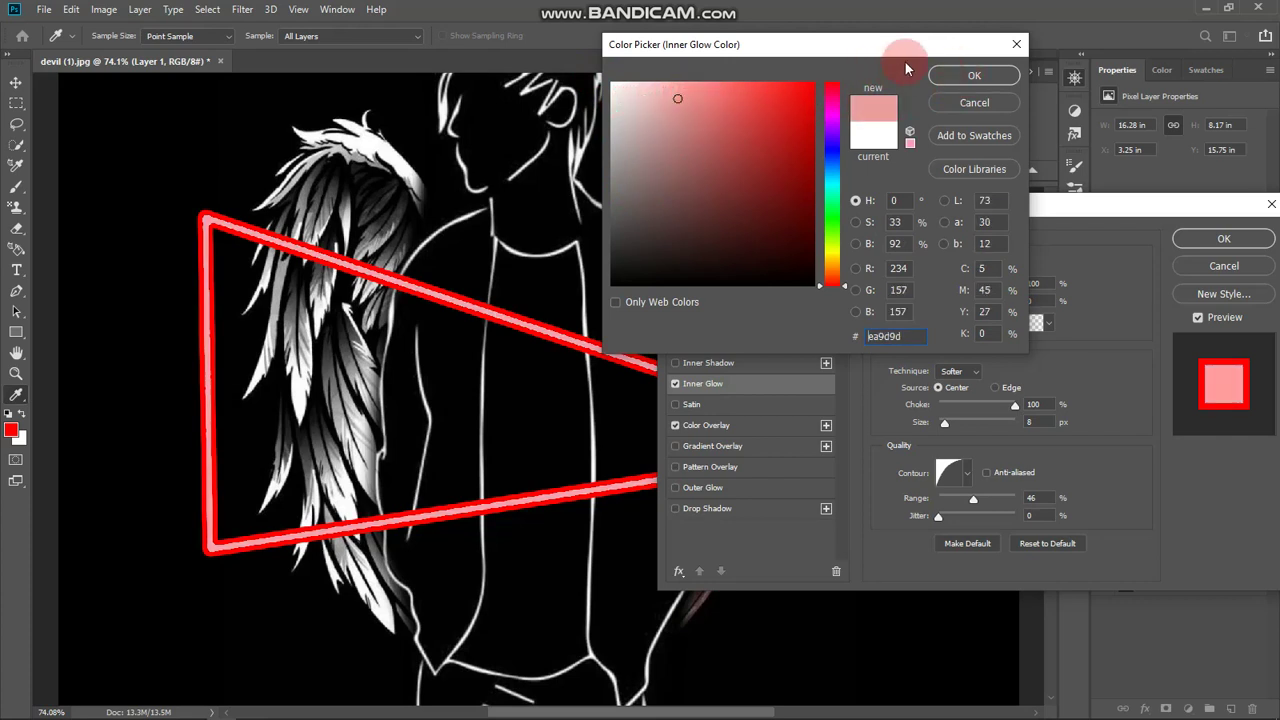
left_click(946, 77)
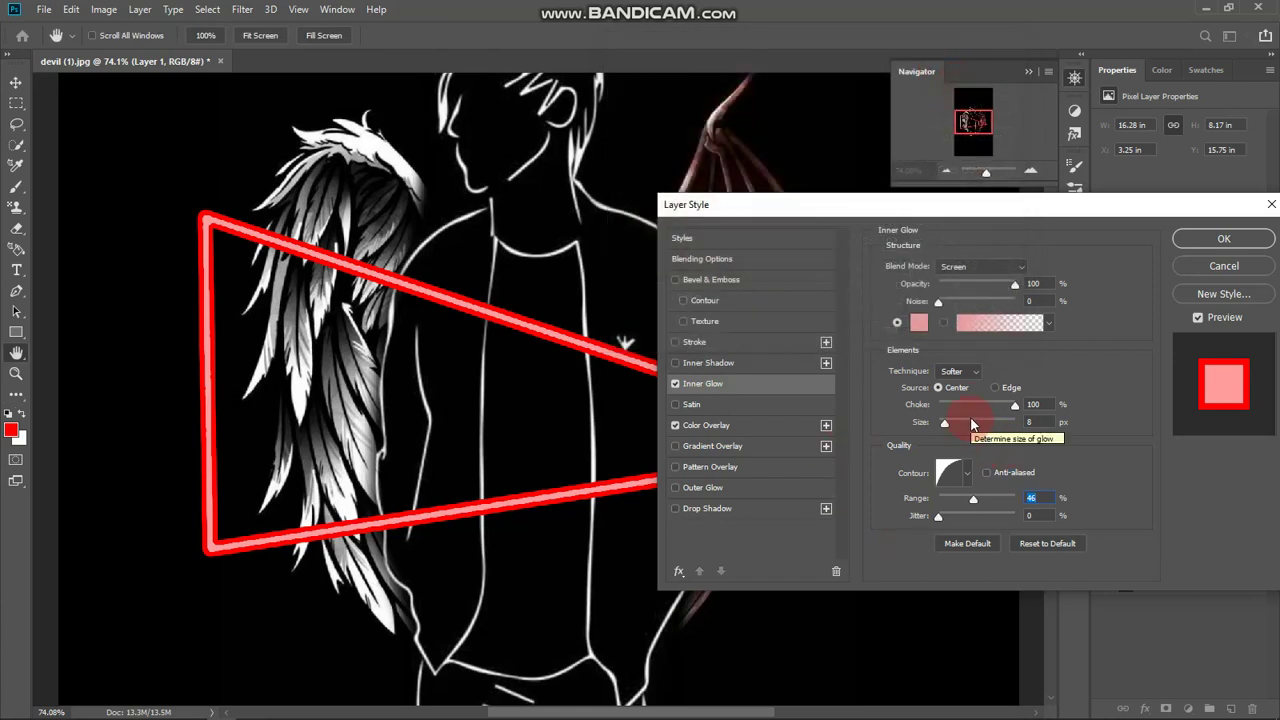
- Enable a red Outer Glow on the triangle layer with spread 7%, size 21 px and range 45%
left_click(686, 491)
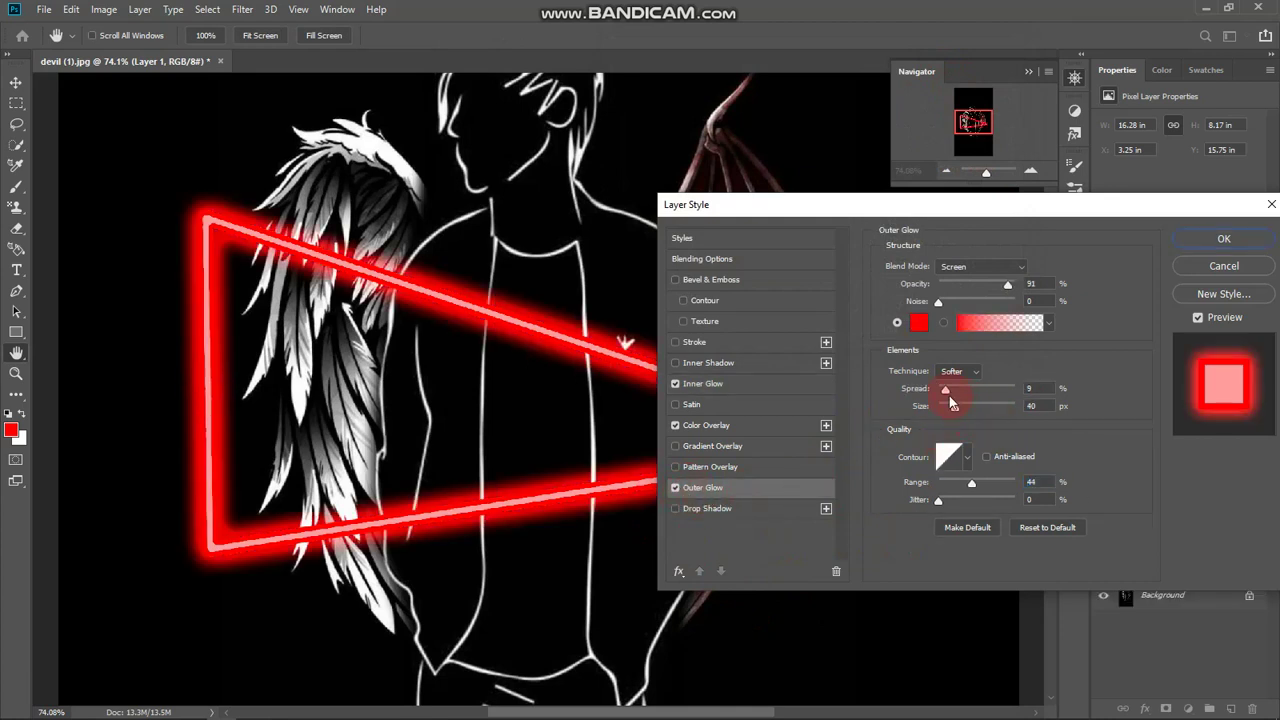
mouse_move(948, 391)
left_mouse_down()
mouse_move(1011, 392)
mouse_move(941, 396)
mouse_move(960, 405)
mouse_move(949, 406)
left_mouse_up()
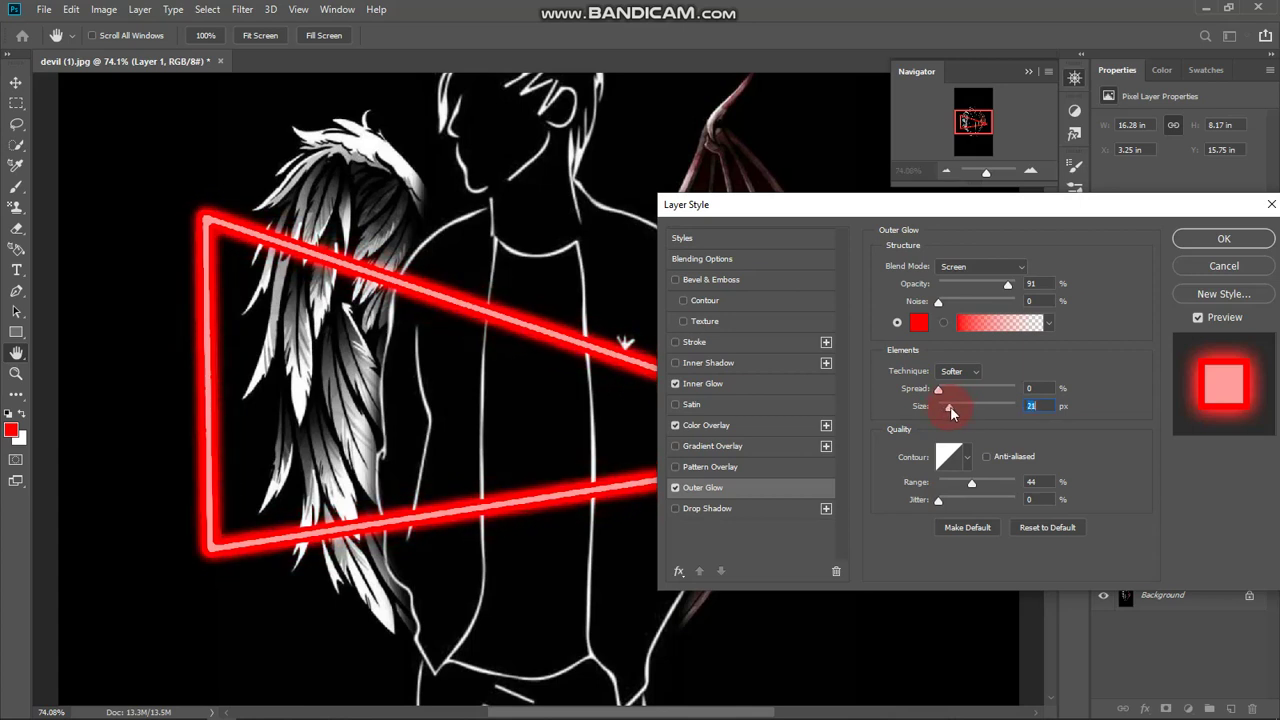
left_click_drag(972, 483, 1011, 478)
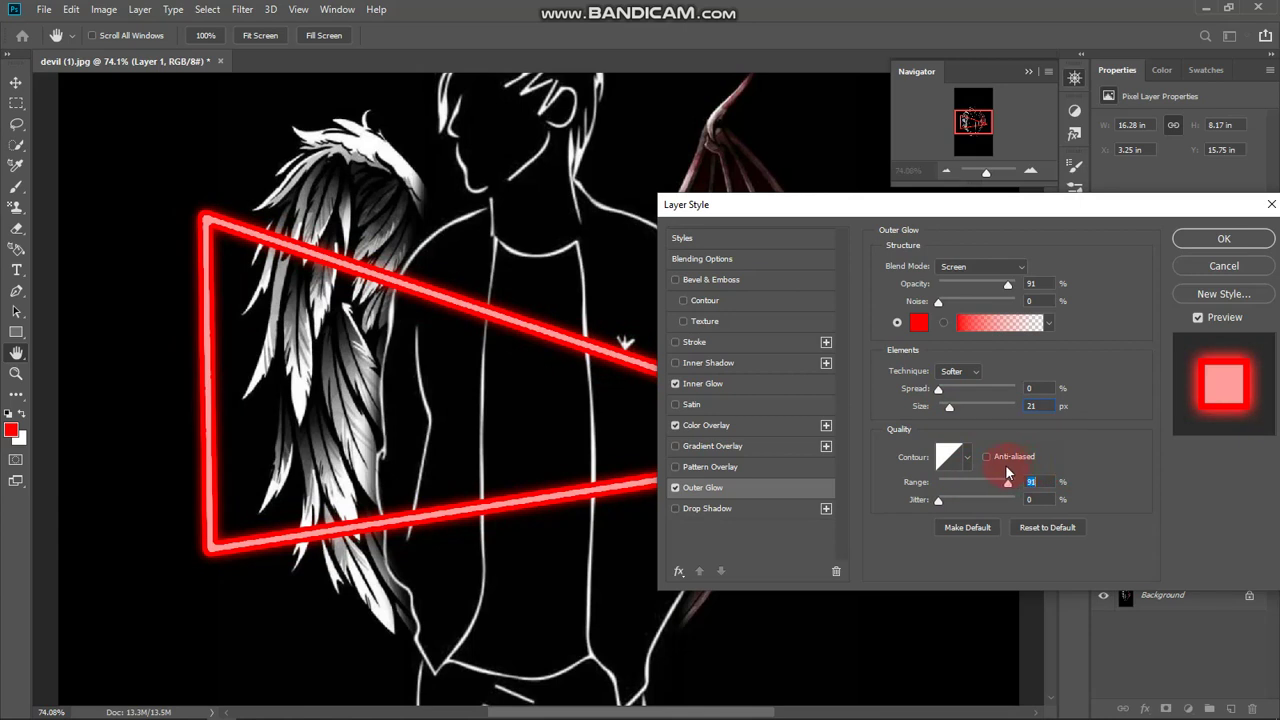
mouse_move(938, 389)
left_mouse_down()
mouse_move(967, 389)
mouse_move(947, 402)
left_mouse_up()
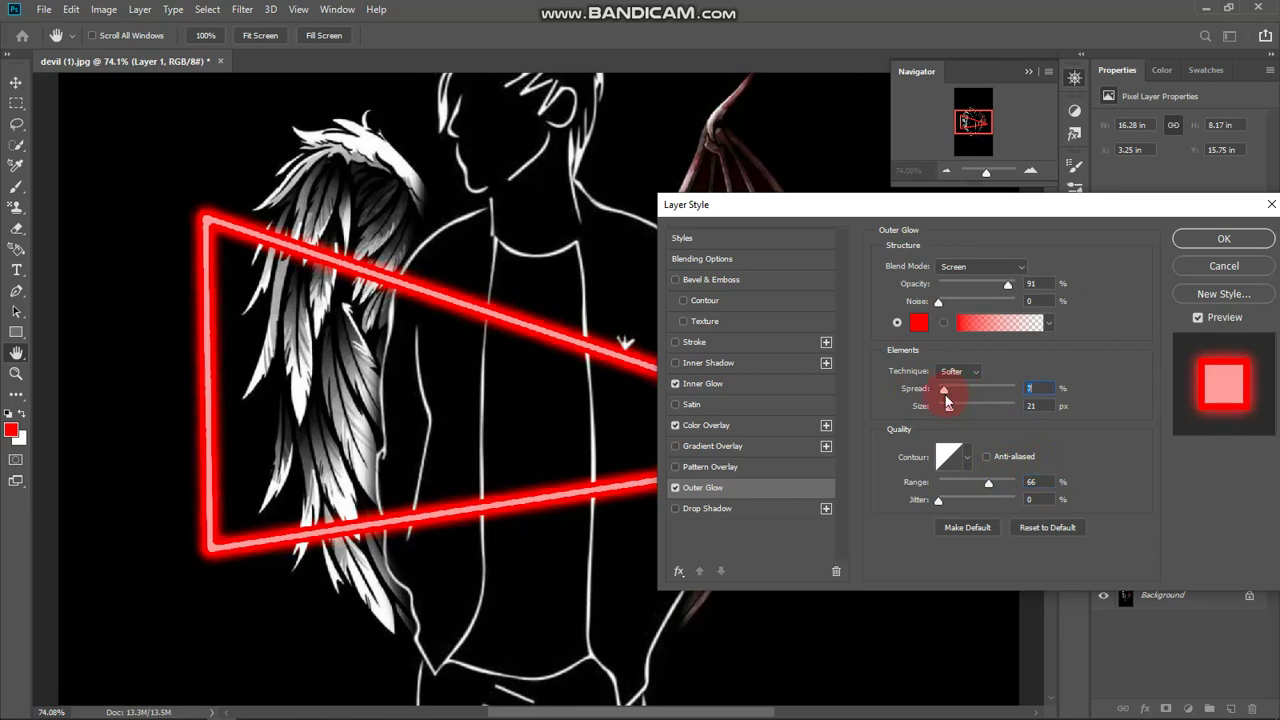
mouse_move(988, 483)
left_mouse_down()
mouse_move(1010, 484)
mouse_move(950, 482)
mouse_move(974, 482)
left_mouse_up()
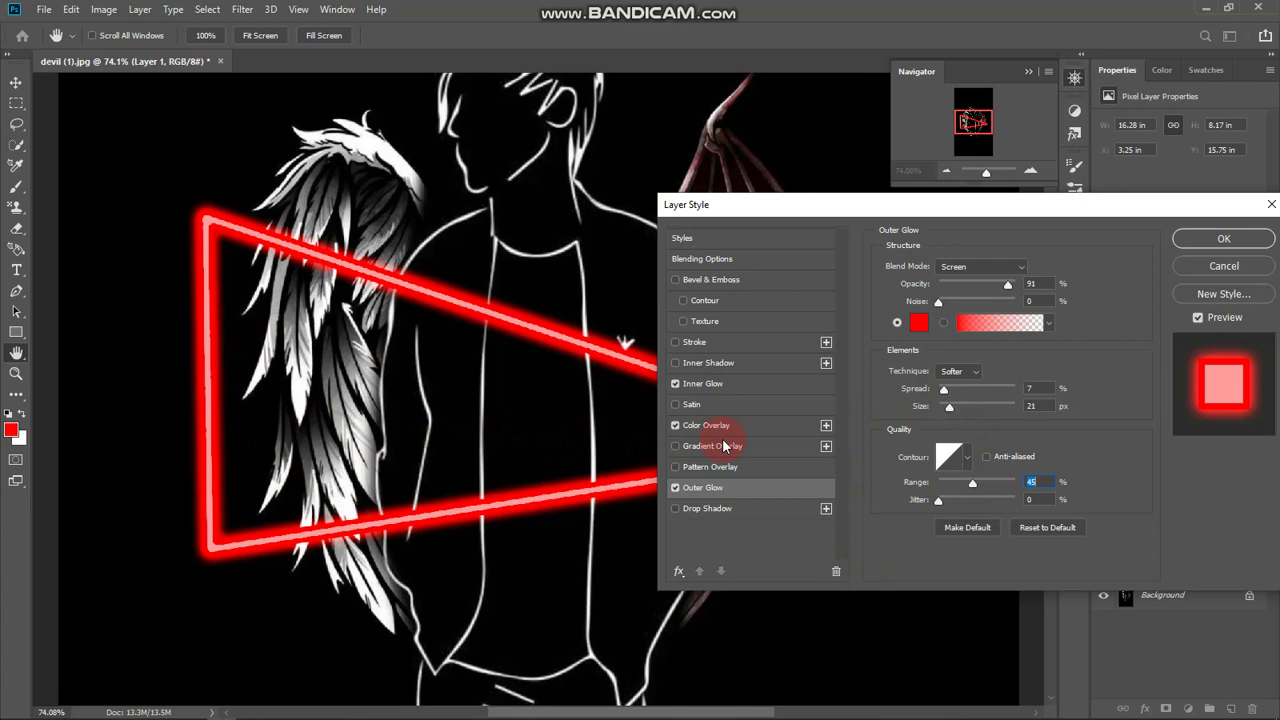
- Add a Drop Shadow effect with its existing settings and apply all the layer styles to the triangle
left_click(676, 510)
left_click(747, 508)
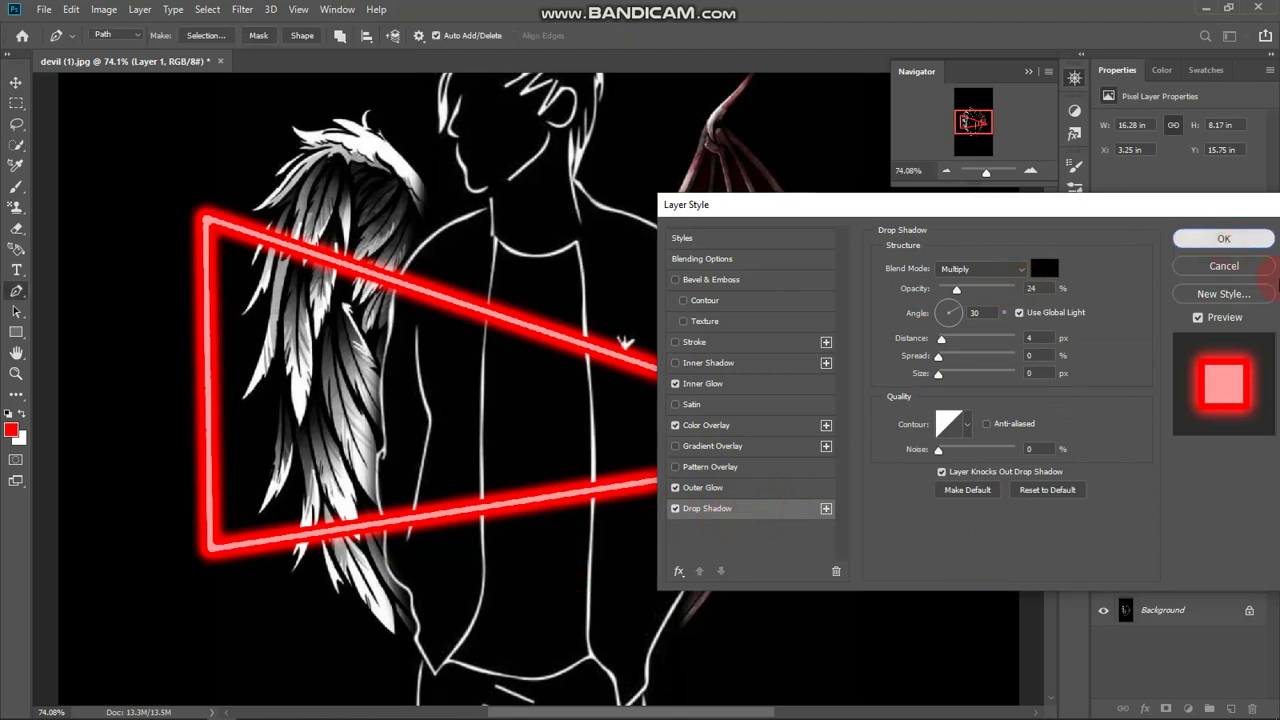
key("Return")
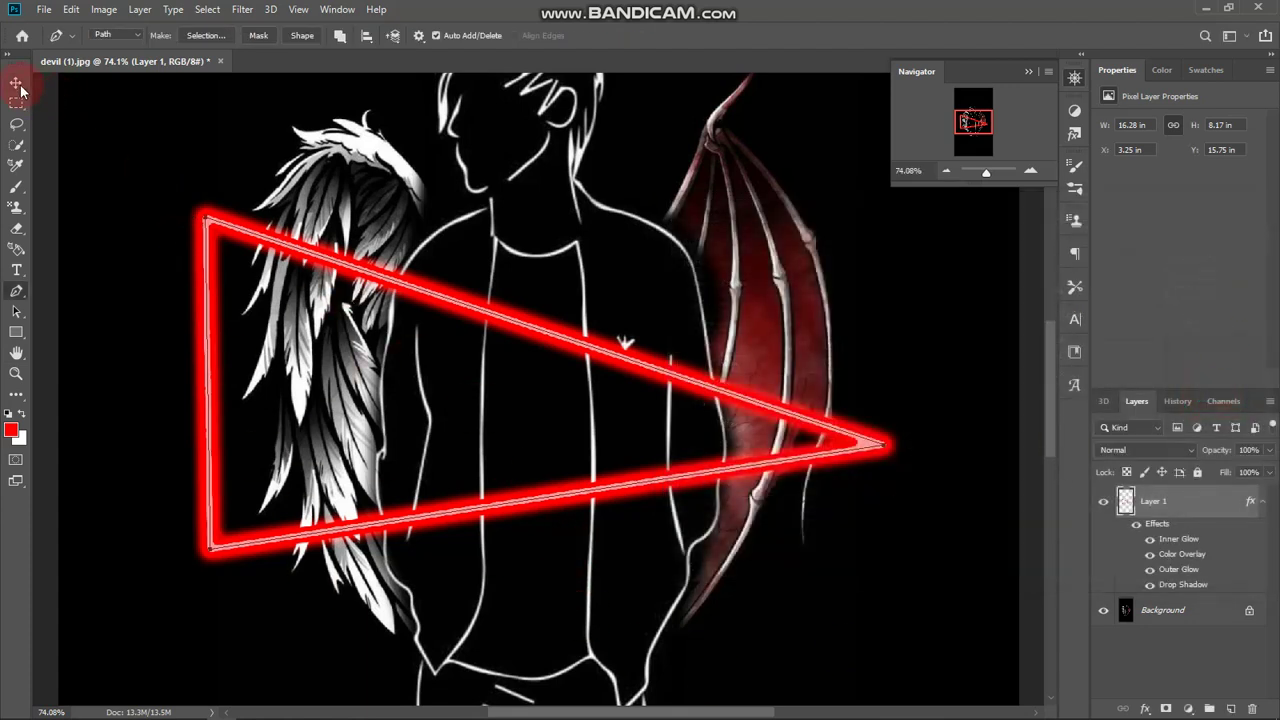
- Rotate the neon triangle clockwise by about 8° and commit the transformation
key("ctrl+t")
left_click_drag(180, 203, 223, 161)
left_click_drag(985, 177, 980, 173)
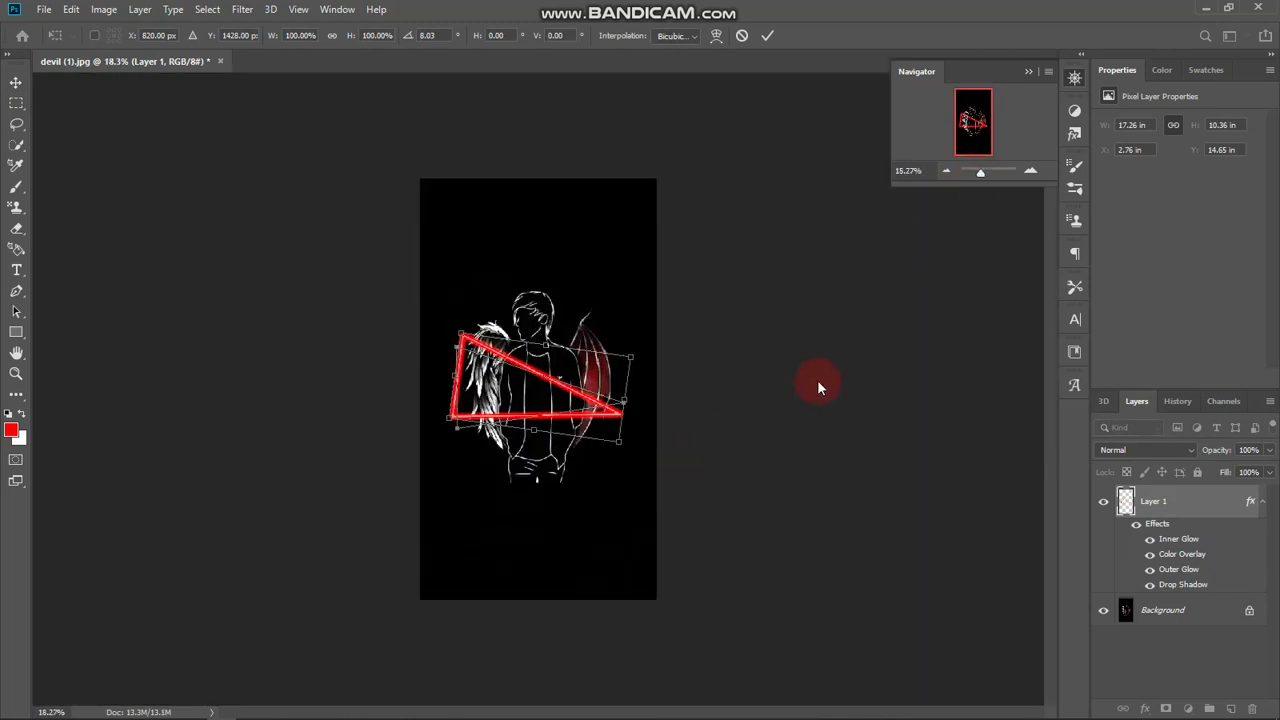
left_click(817, 381)
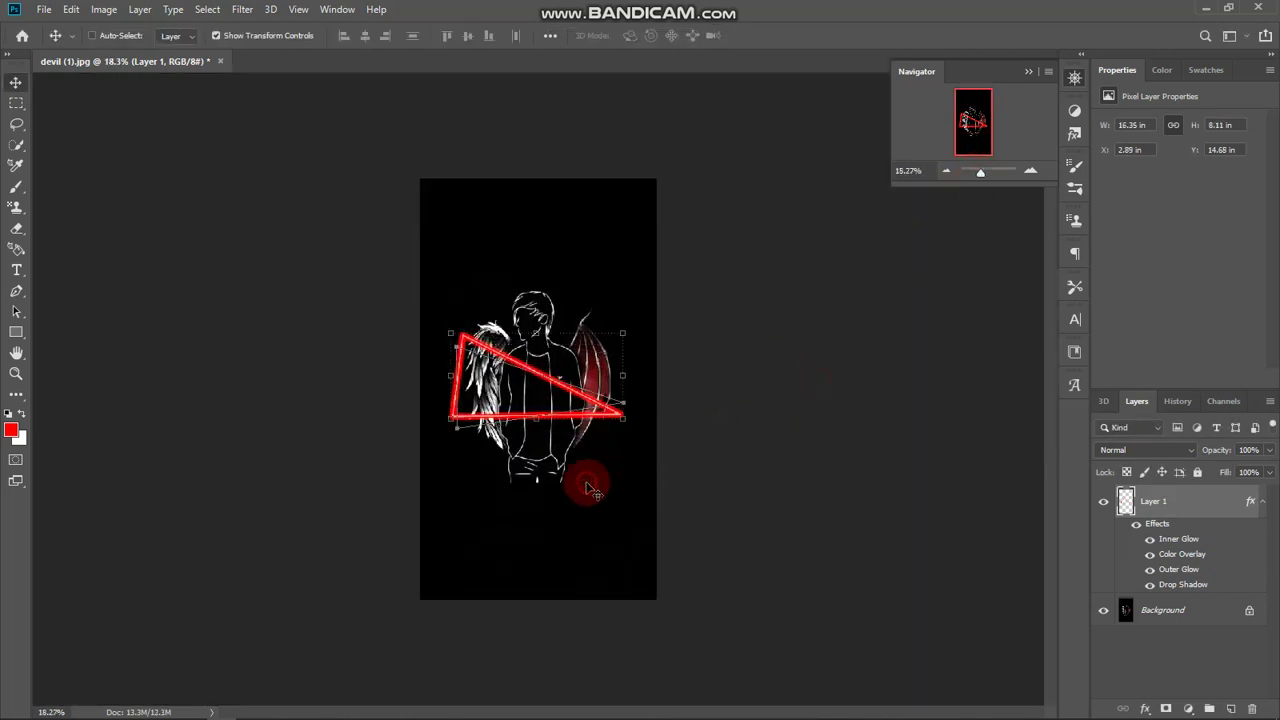
left_click(618, 522)
left_click(1075, 352)
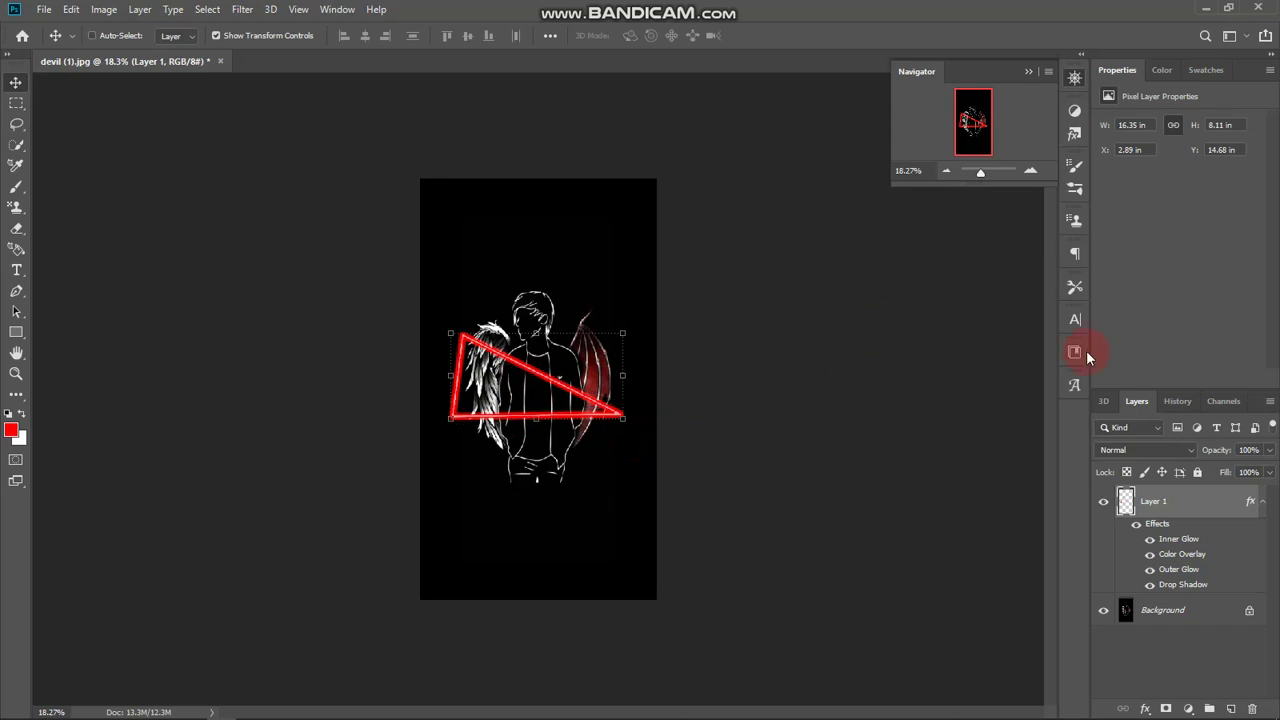
- Rotate the triangle counter-clockwise by about 25° and reposition it across the figure's chest and wings
left_click_drag(980, 173, 984, 173)
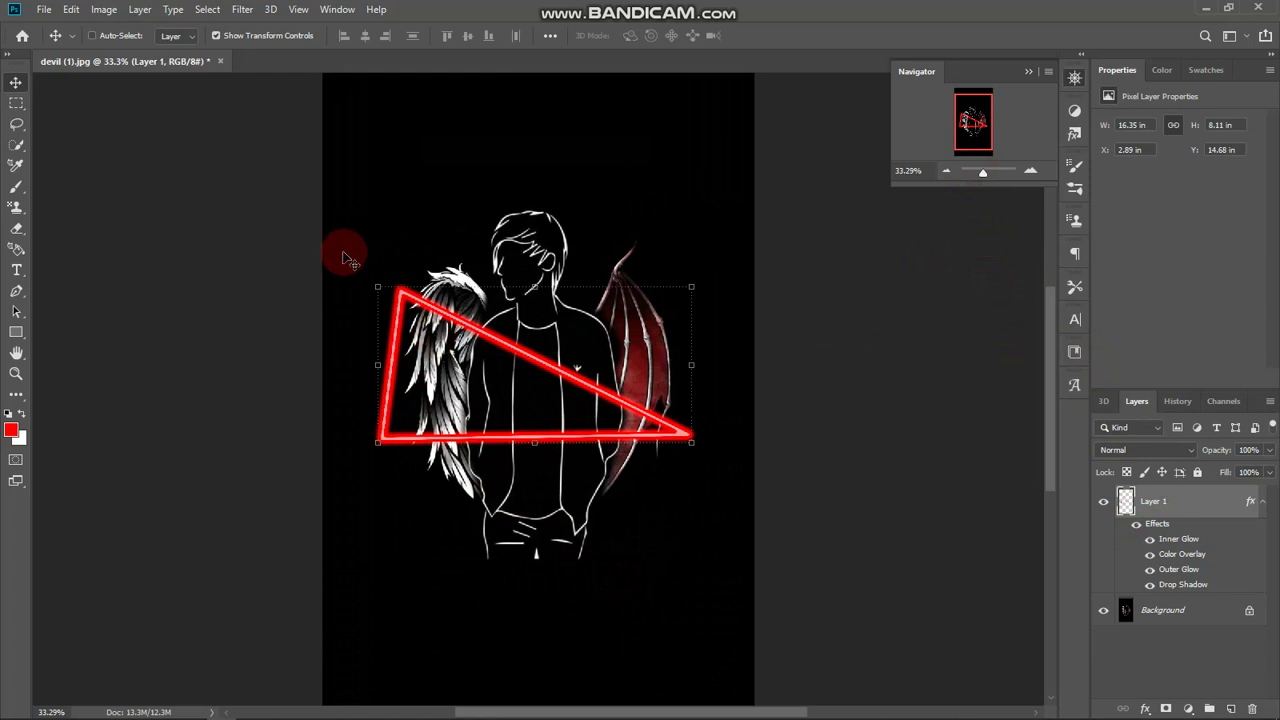
left_click_drag(357, 266, 342, 356)
left_click_drag(505, 432, 510, 406)
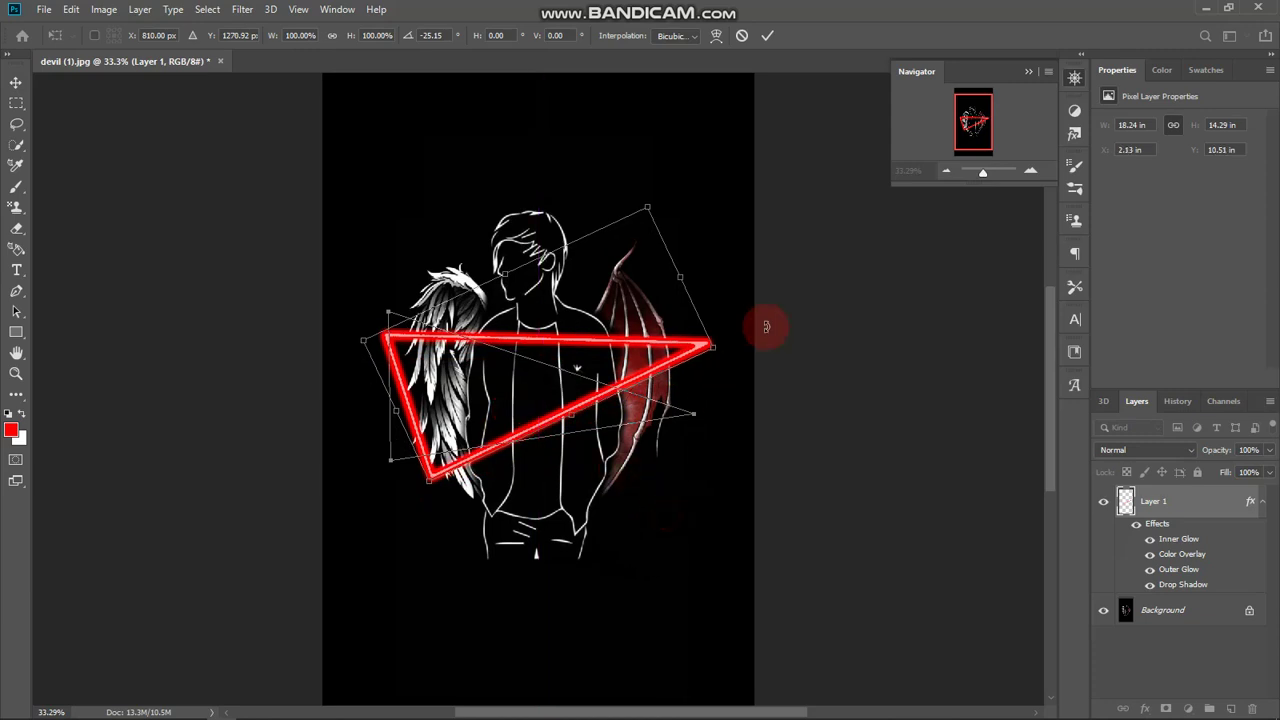
left_click(767, 35)
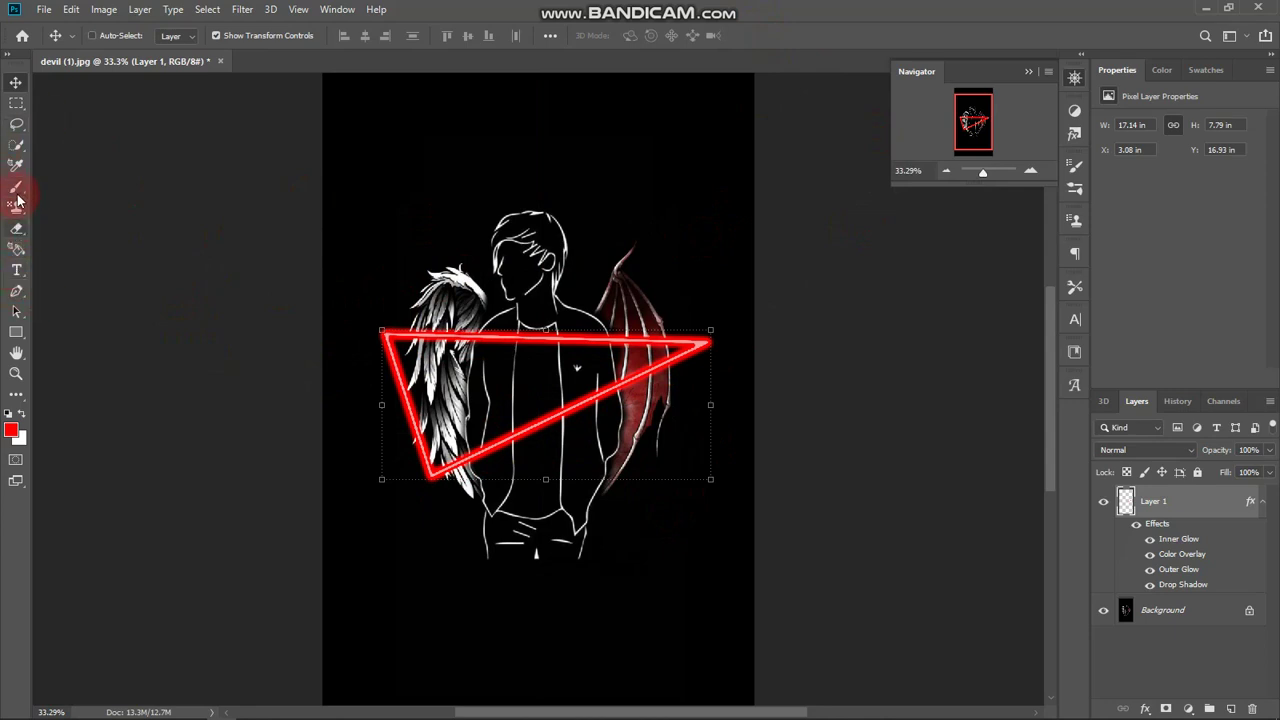
- Delete the leftover triangular work path that no longer lines up with the rotated neon triangle
left_click(16, 291)
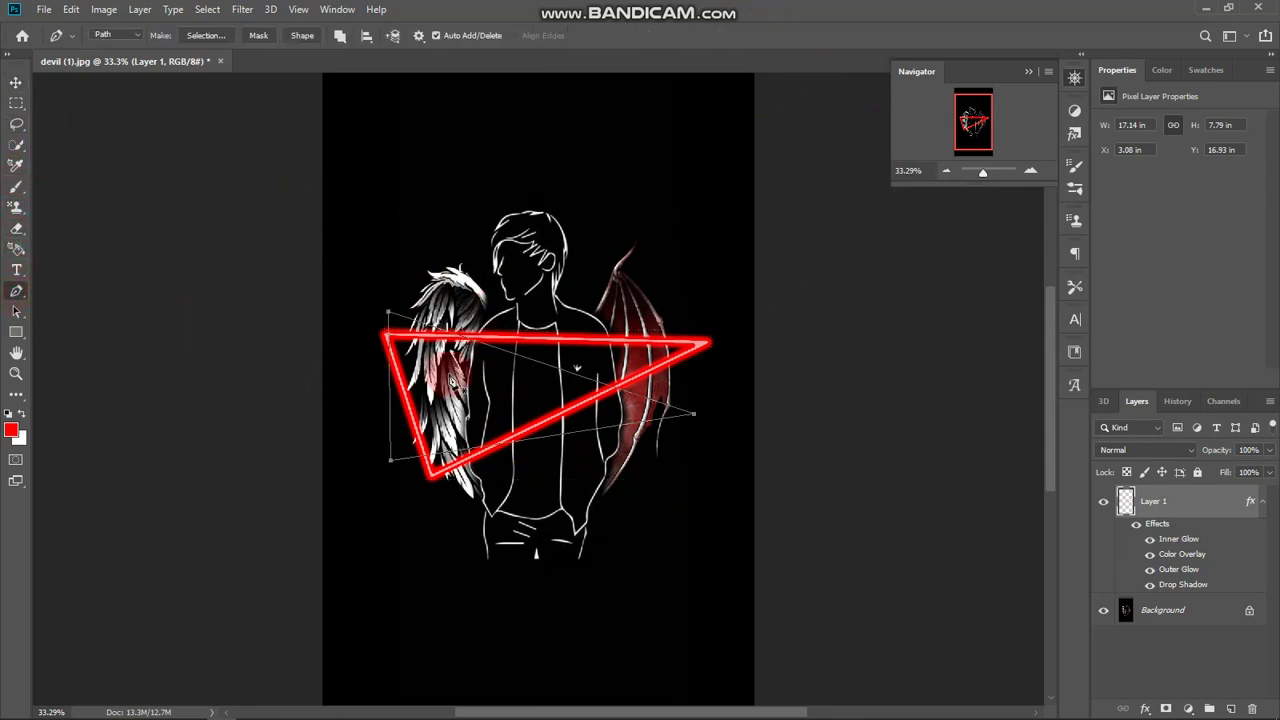
left_click(707, 349)
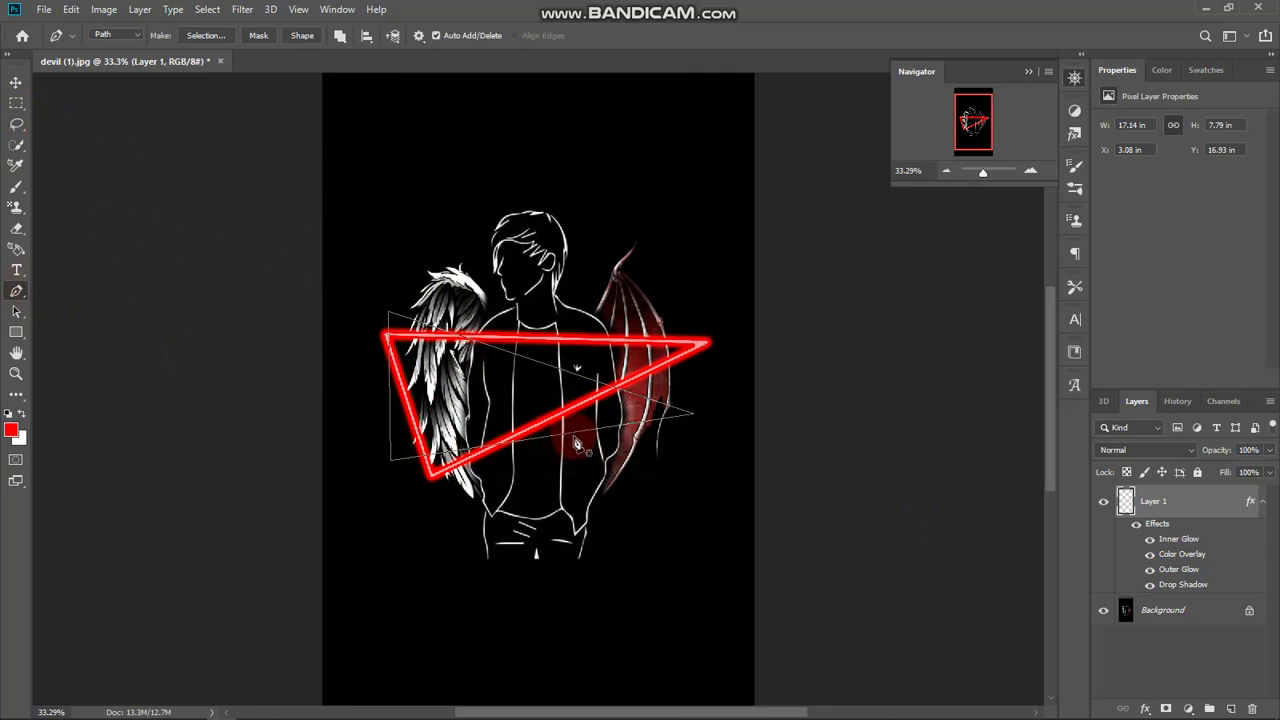
key("Escape")
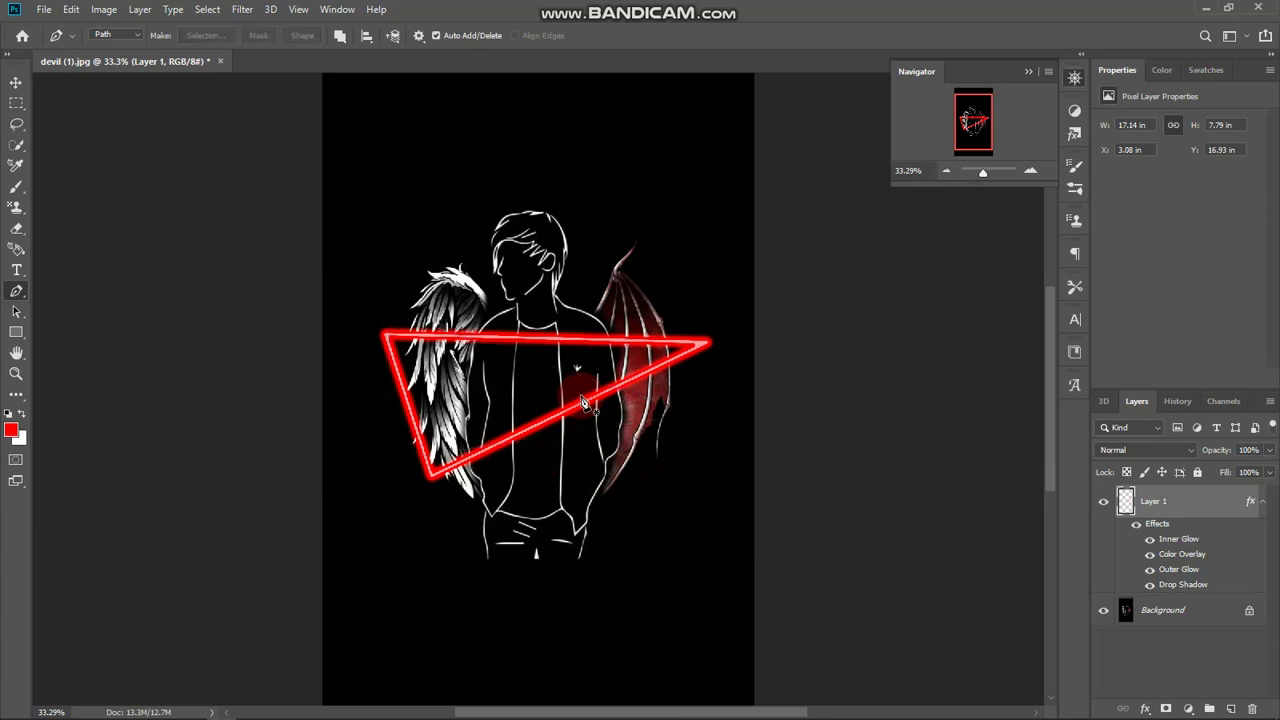
- Draw a closed triangular Pen path through the three corners of the rotated neon triangle
left_click(704, 350)
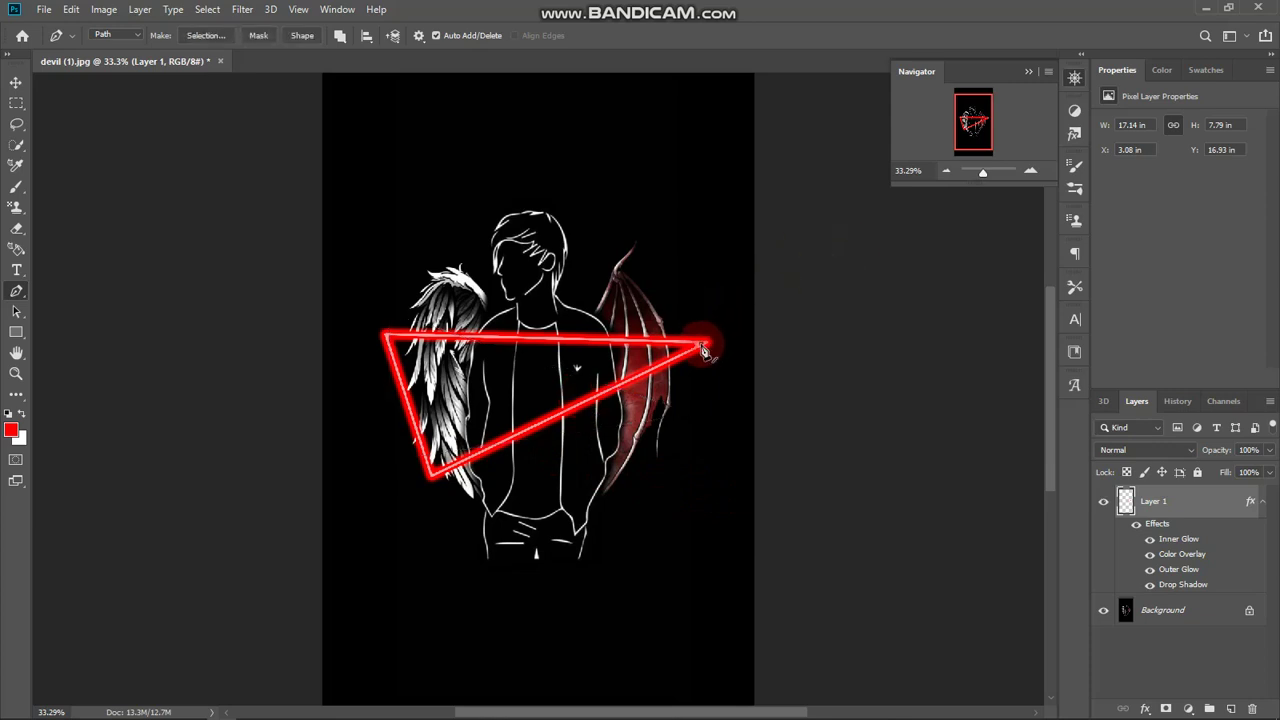
left_click(390, 343)
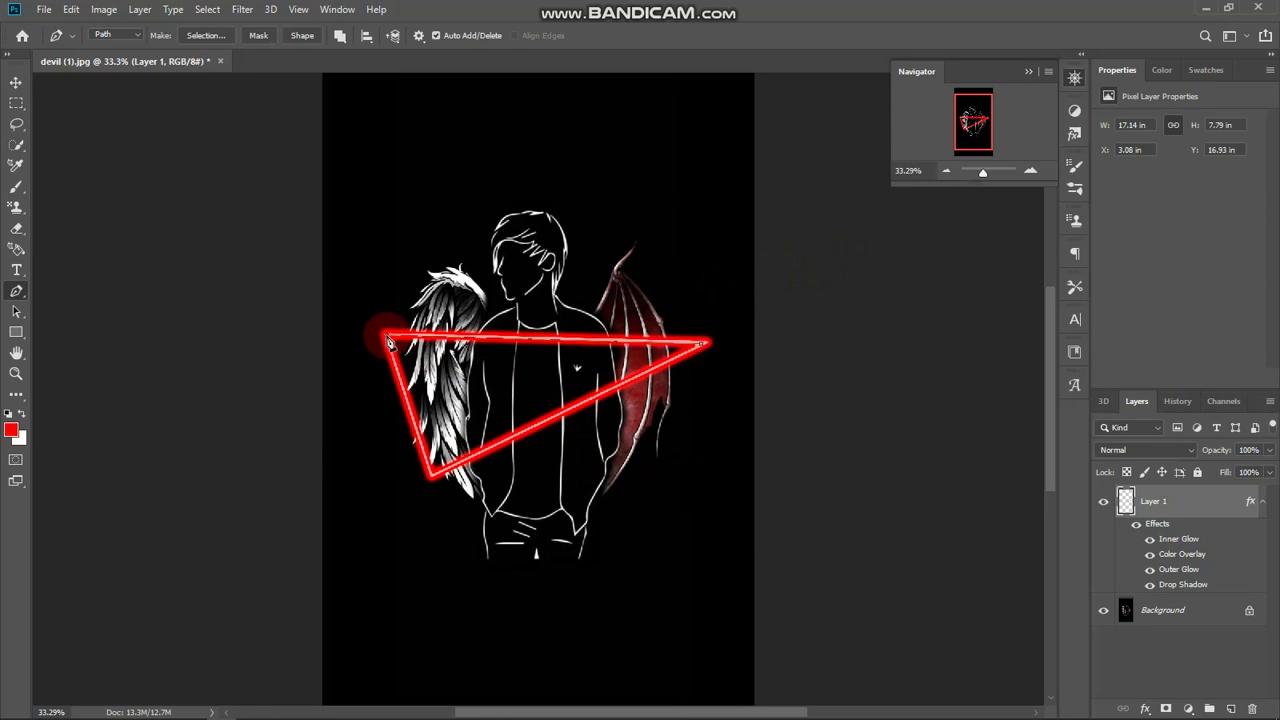
left_click(433, 480)
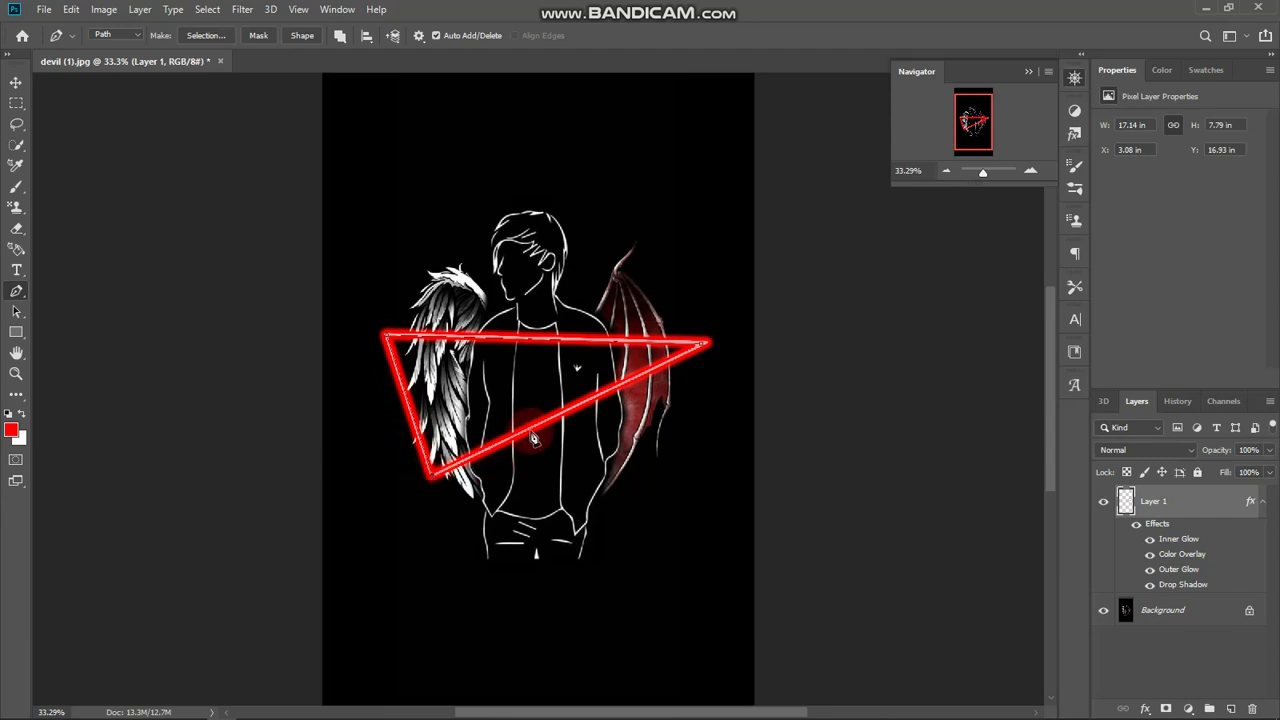
left_click(706, 350)
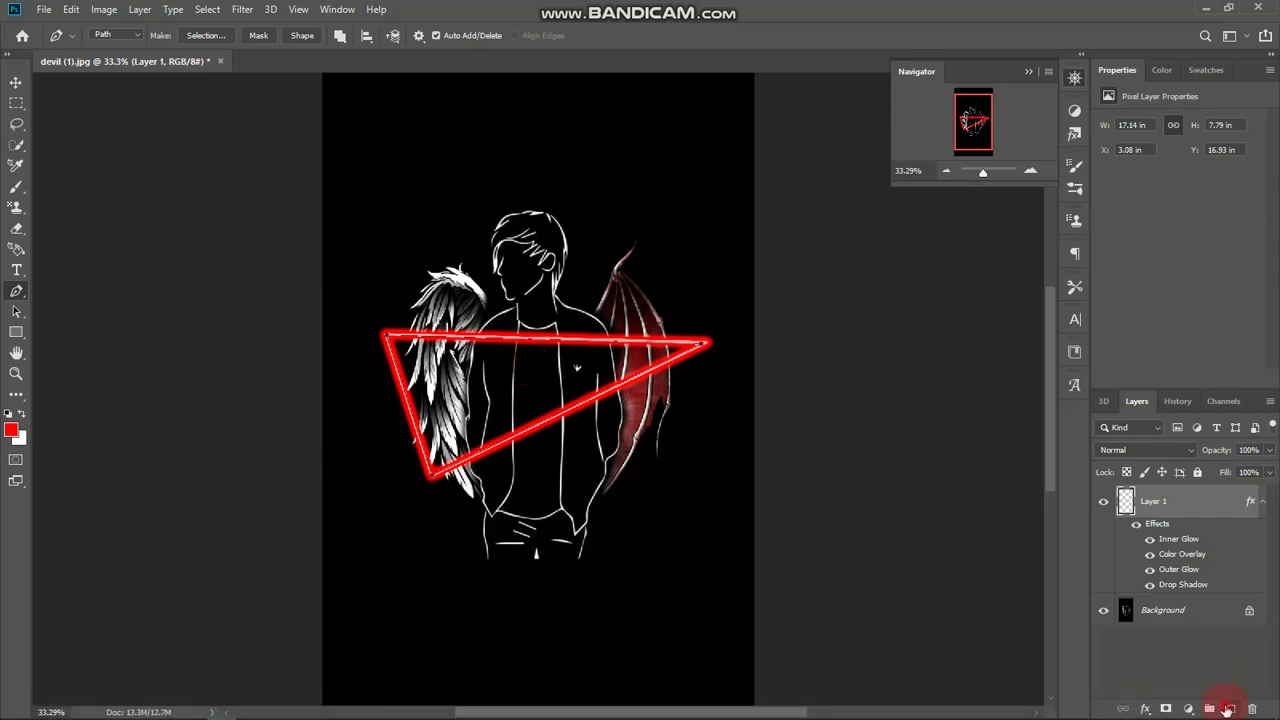
- Stroke the triangle path in red on a new layer and set that layer's blend mode to Linear Dodge (Add)
left_click(1228, 708)
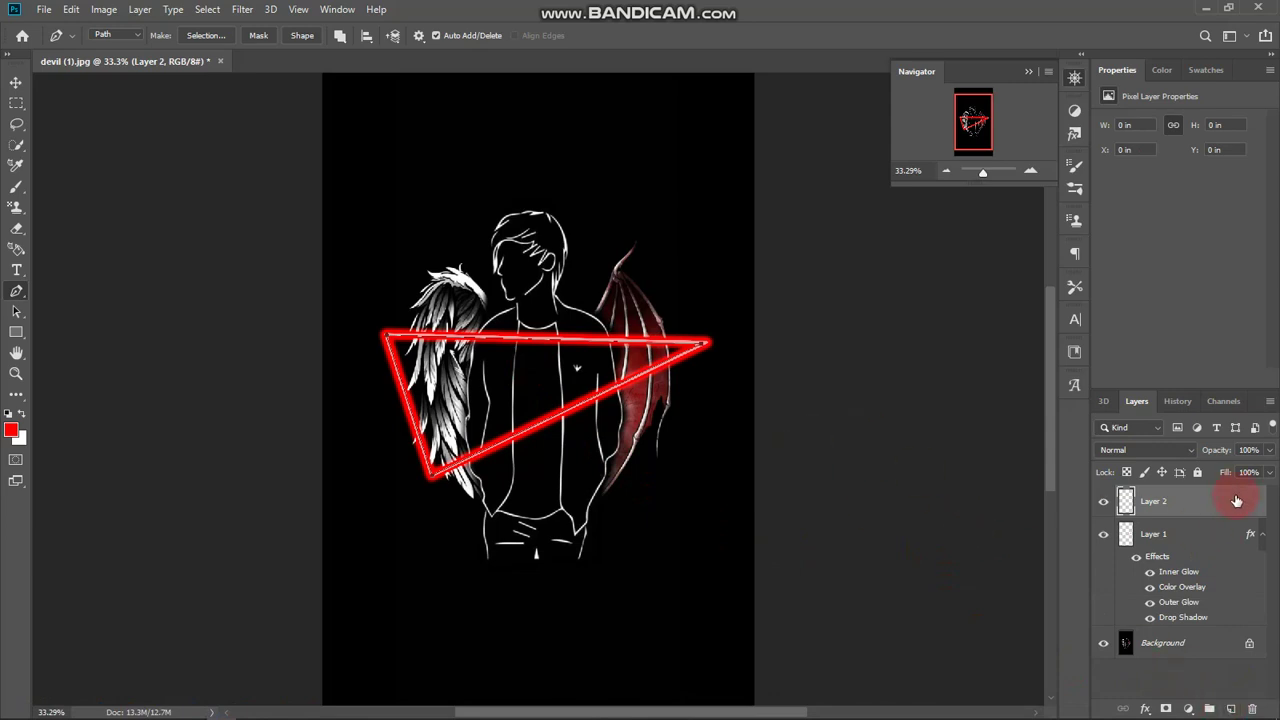
right_click(481, 379)
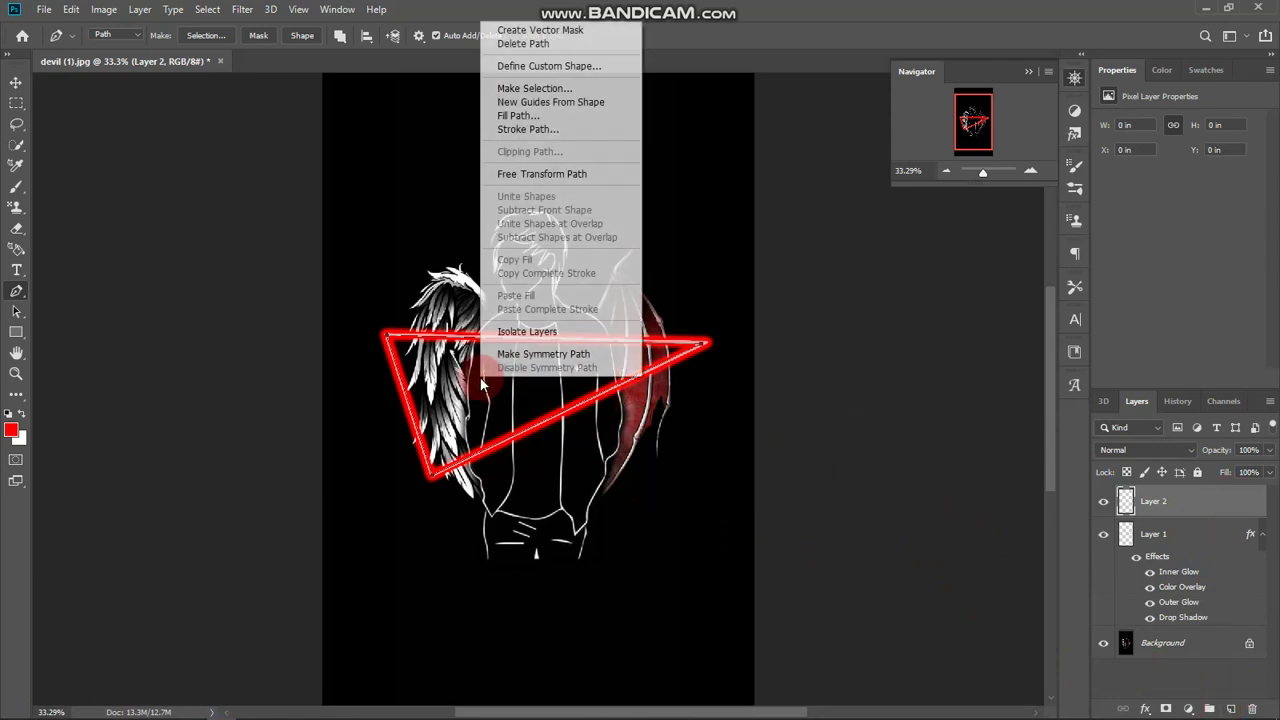
left_click(505, 130)
left_click(640, 192)
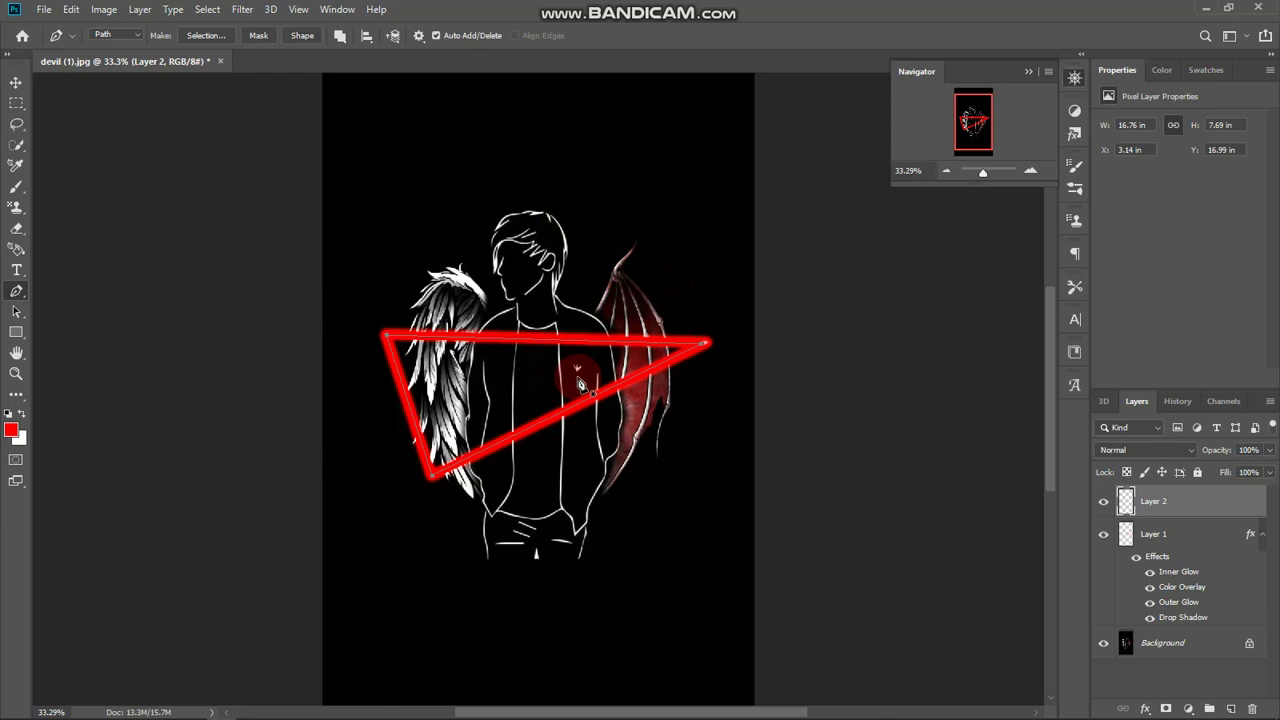
left_click(1148, 451)
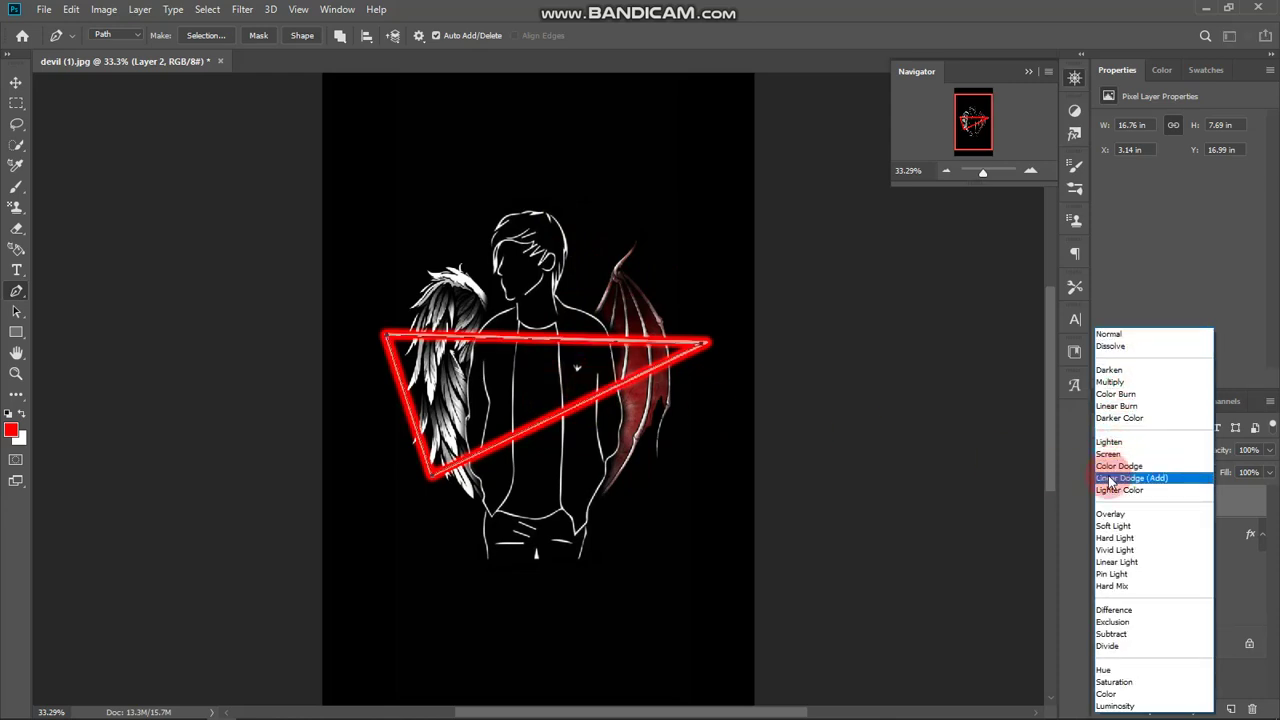
left_click(1110, 481)
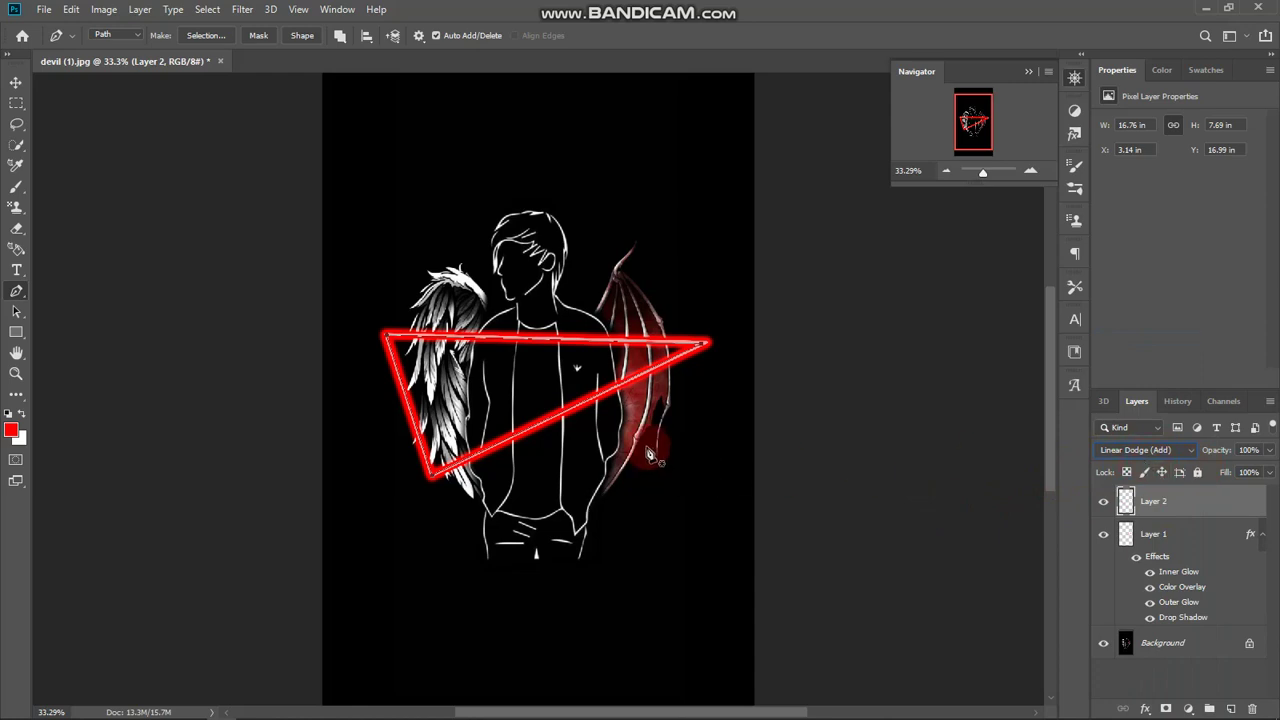
- Group Layer 1 and Layer 2 together
left_click(1128, 532)
left_click(1155, 534, "ctrl")
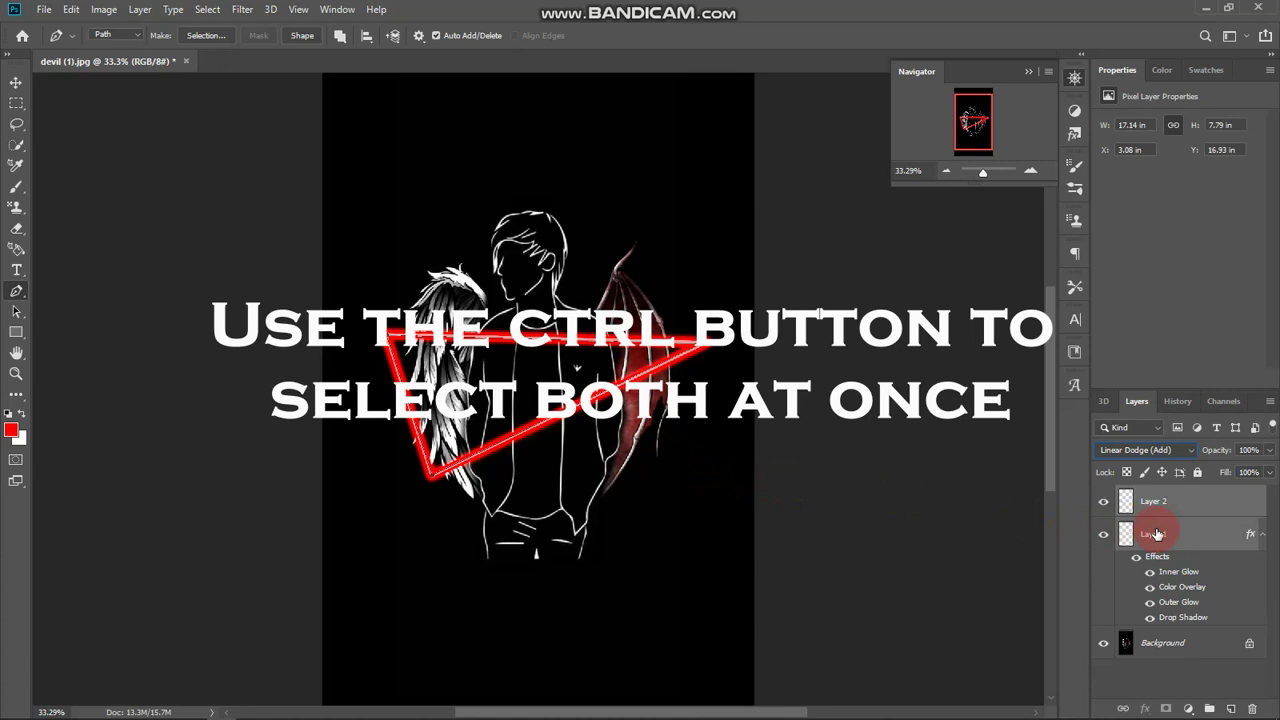
key("ctrl+g")
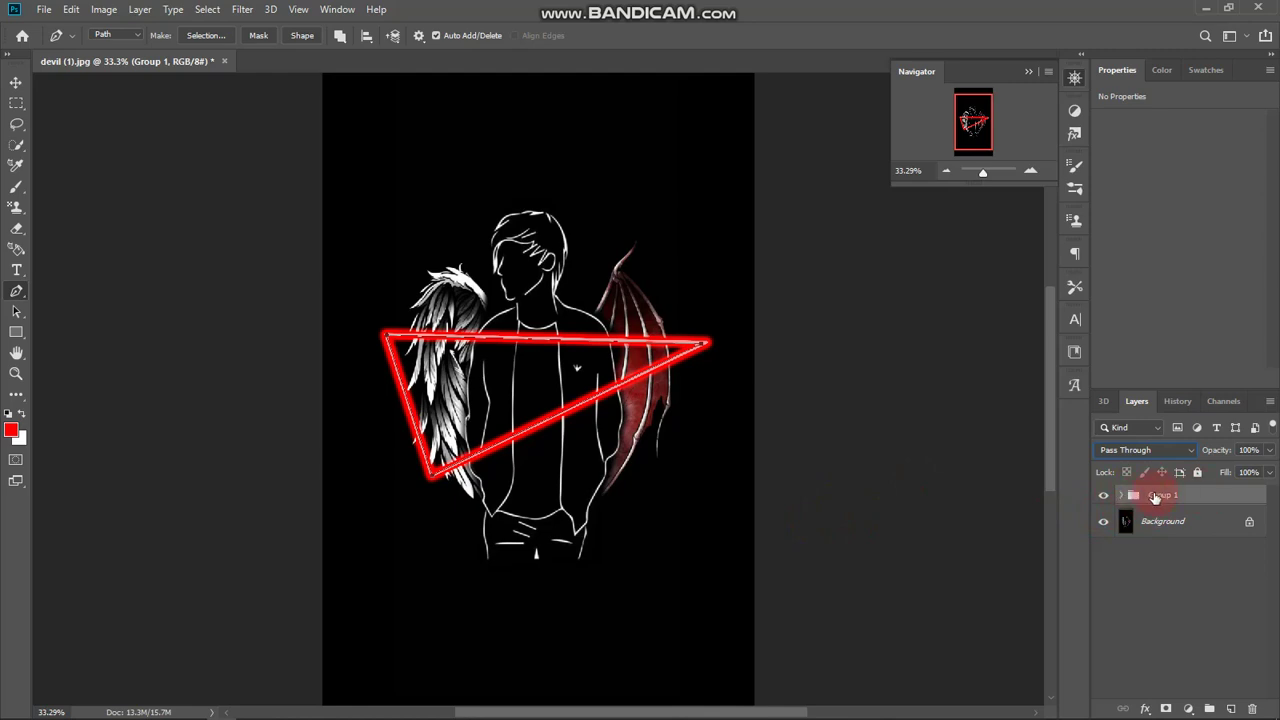
left_click(1166, 710)
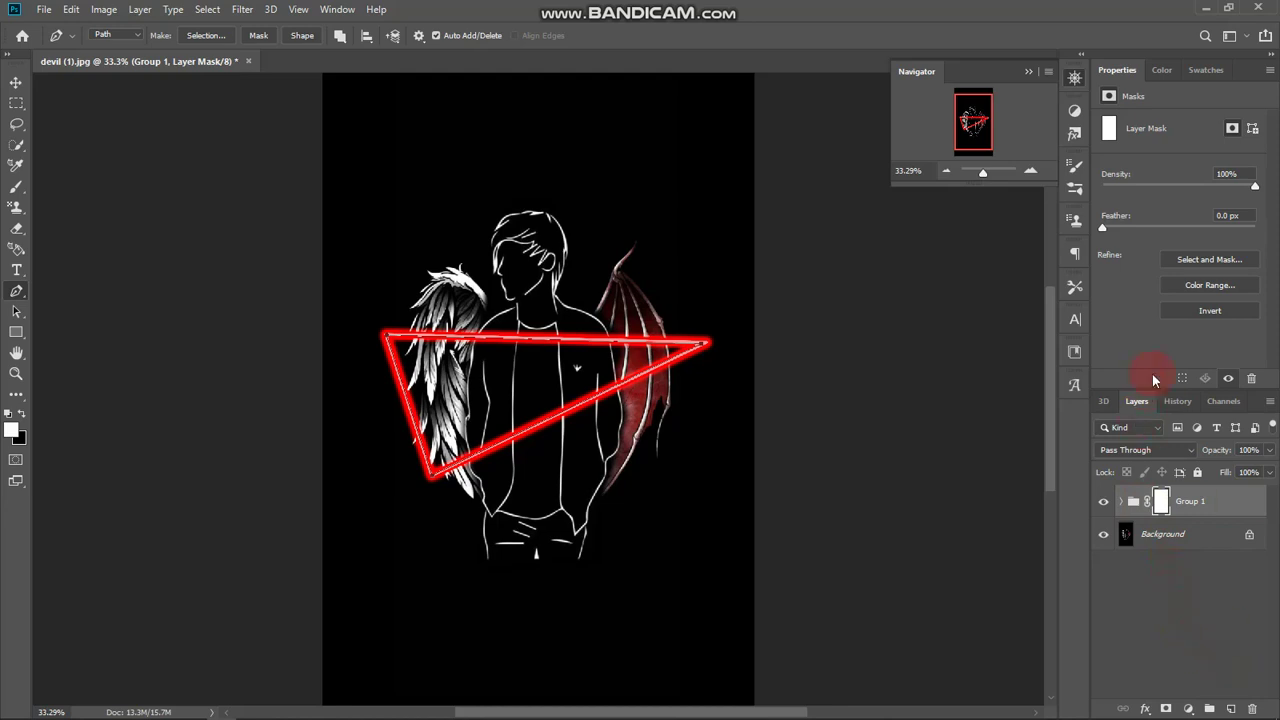
left_click(1172, 401)
left_click(1246, 708)
key("Return")
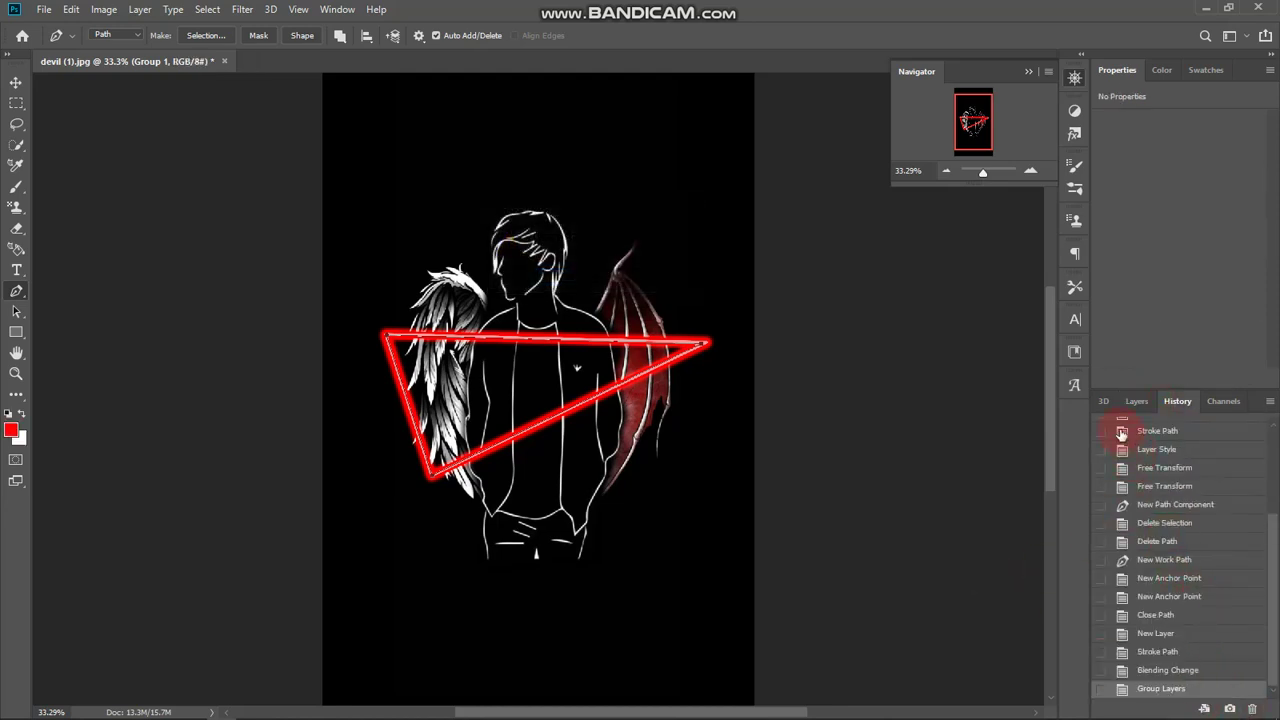
left_click(1133, 399)
- Select the winged figure on the Background layer with Select Subject and refine the outline using the Quick Selection tool
left_click(208, 9)
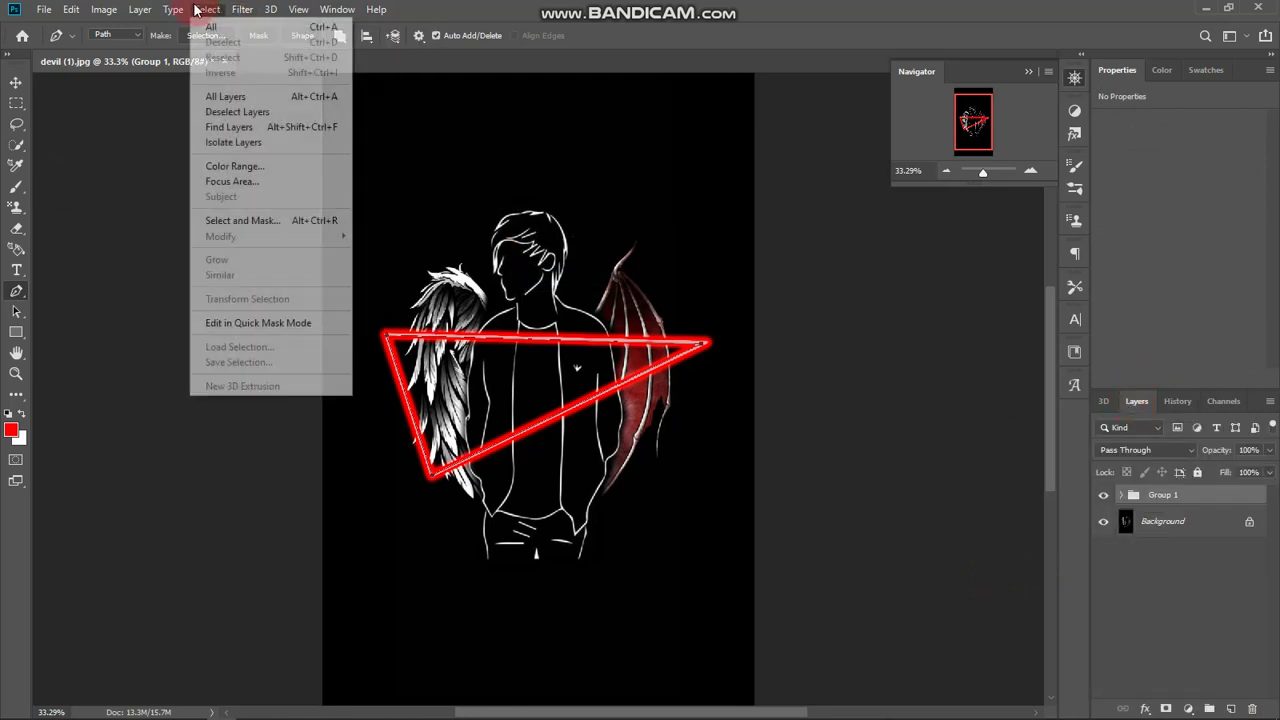
left_click(1124, 530)
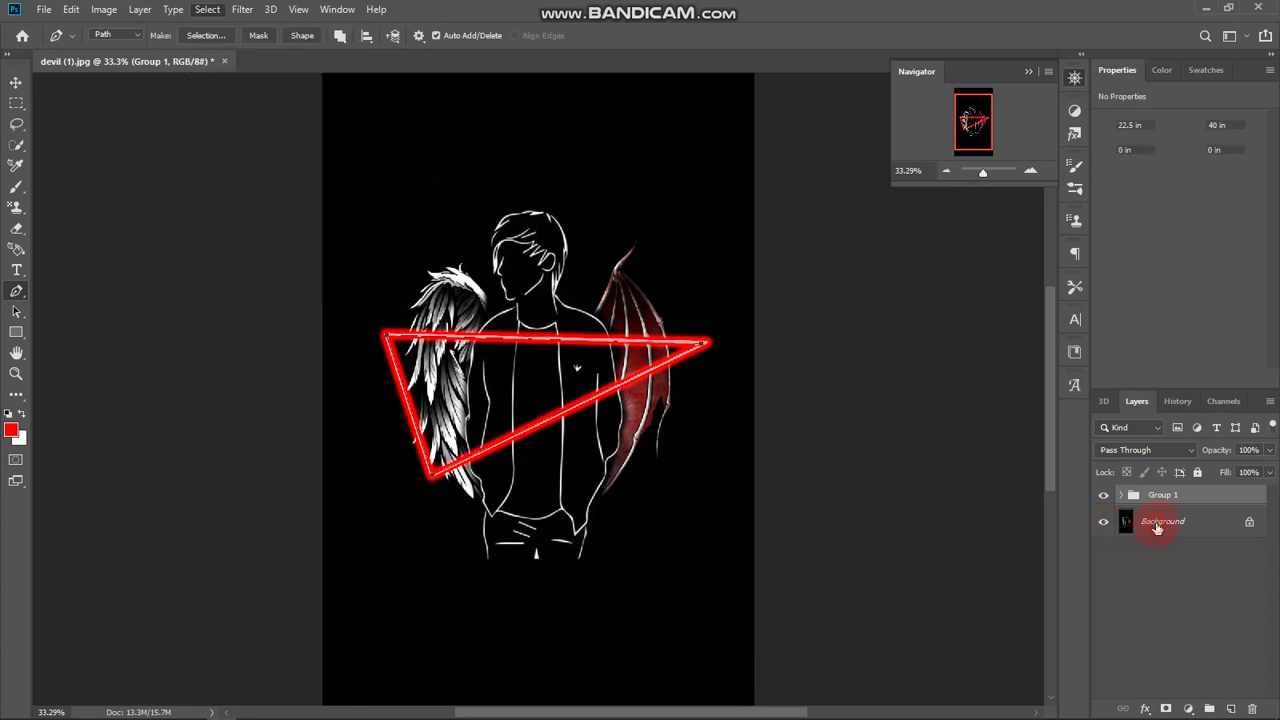
left_click(1155, 527)
left_click(208, 9)
left_click(207, 9)
left_click_drag(207, 9, 245, 200)
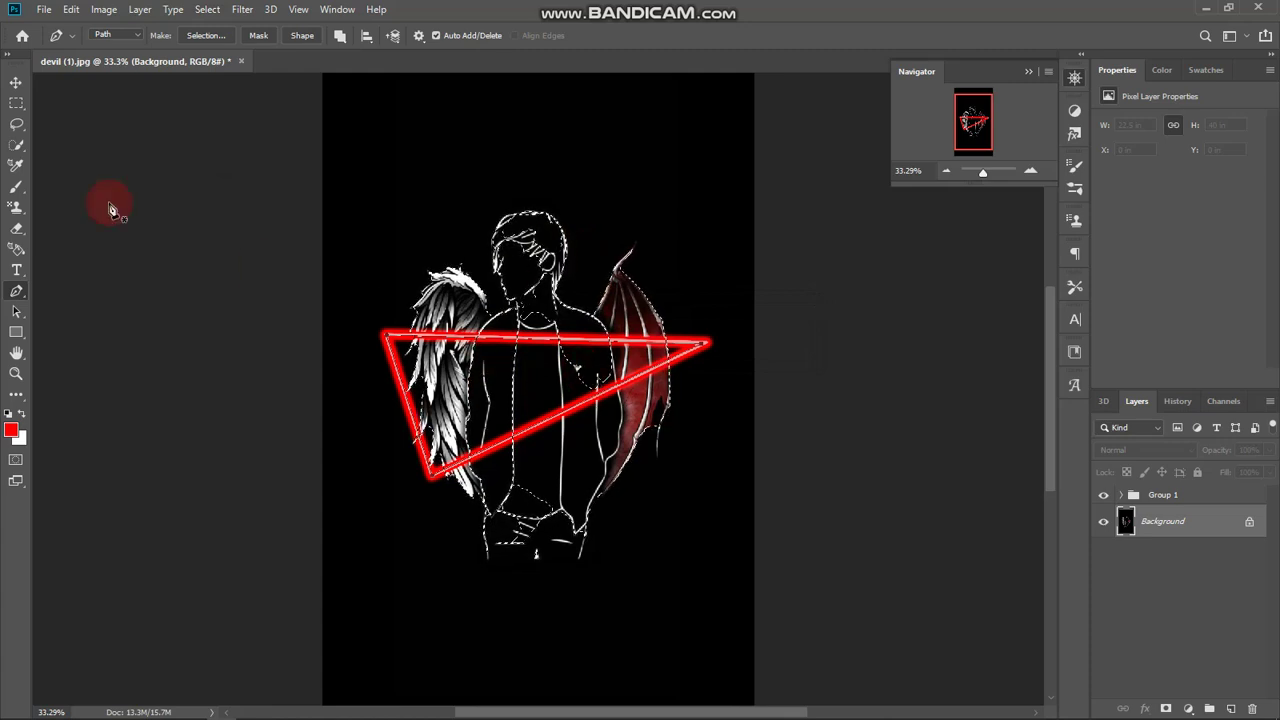
left_click(14, 145)
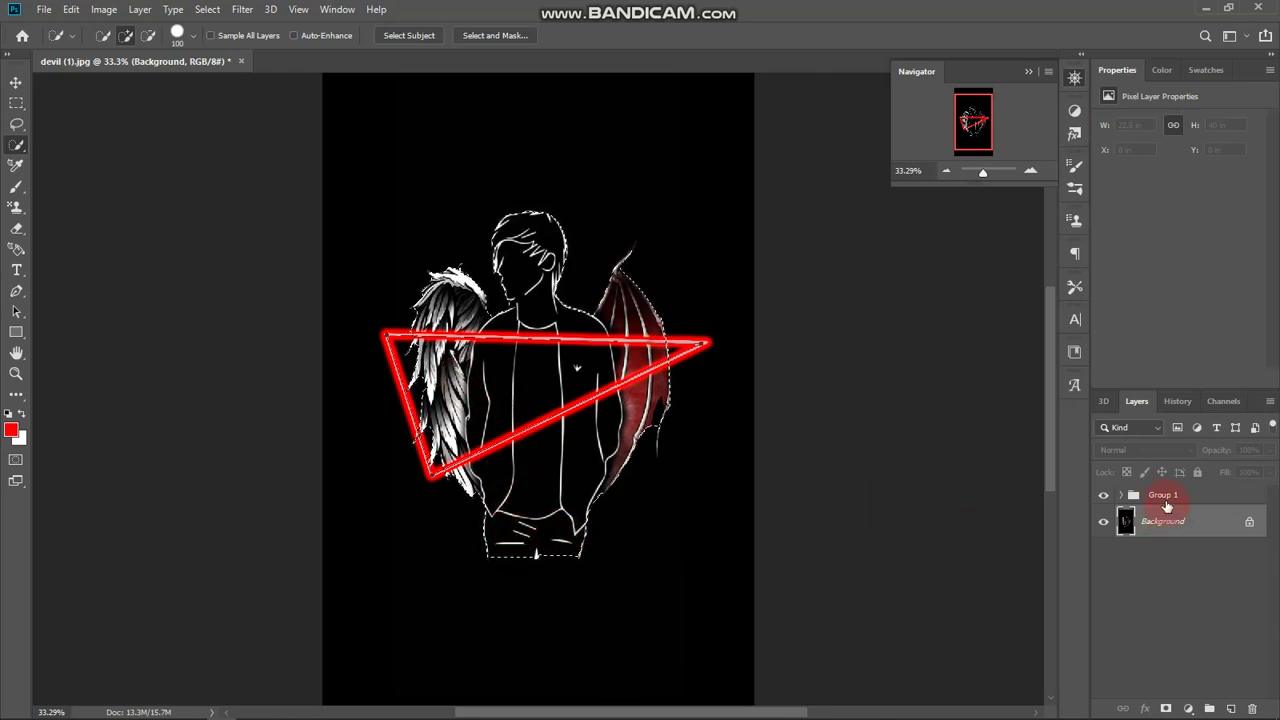
- Add a layer mask to Group 1 from the figure selection and invert the mask
left_click(1166, 505)
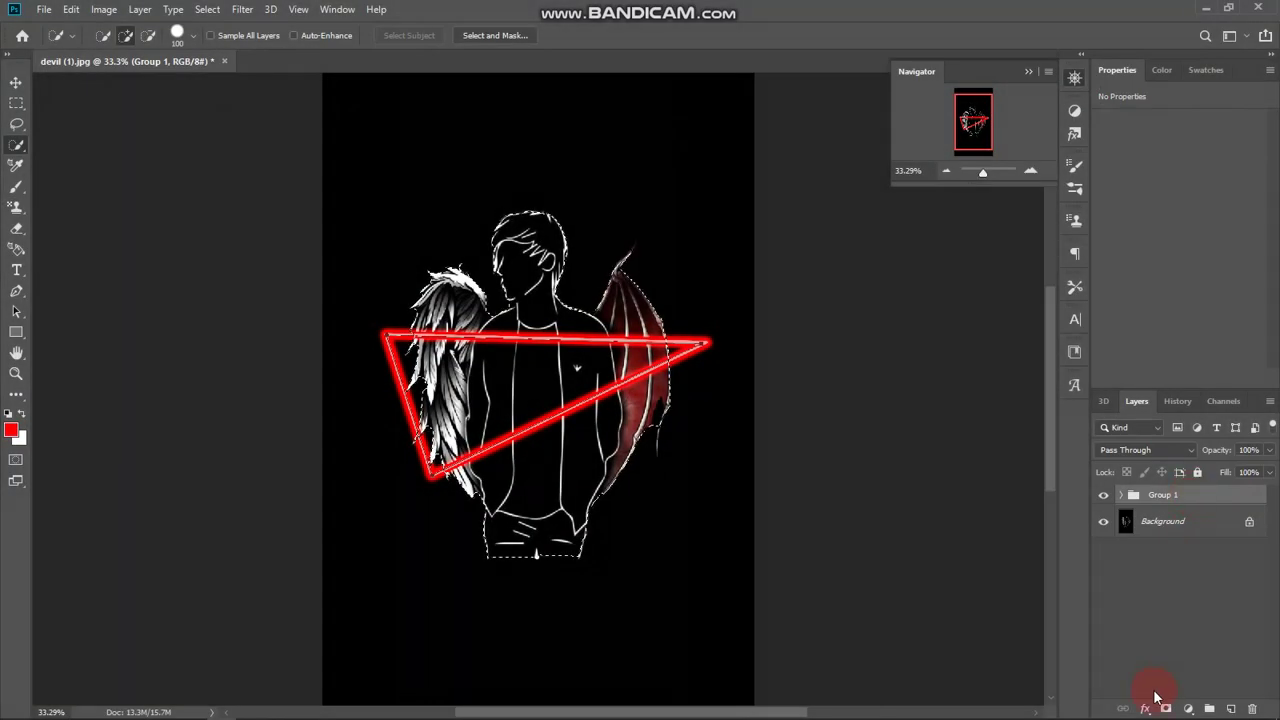
left_click(1166, 708)
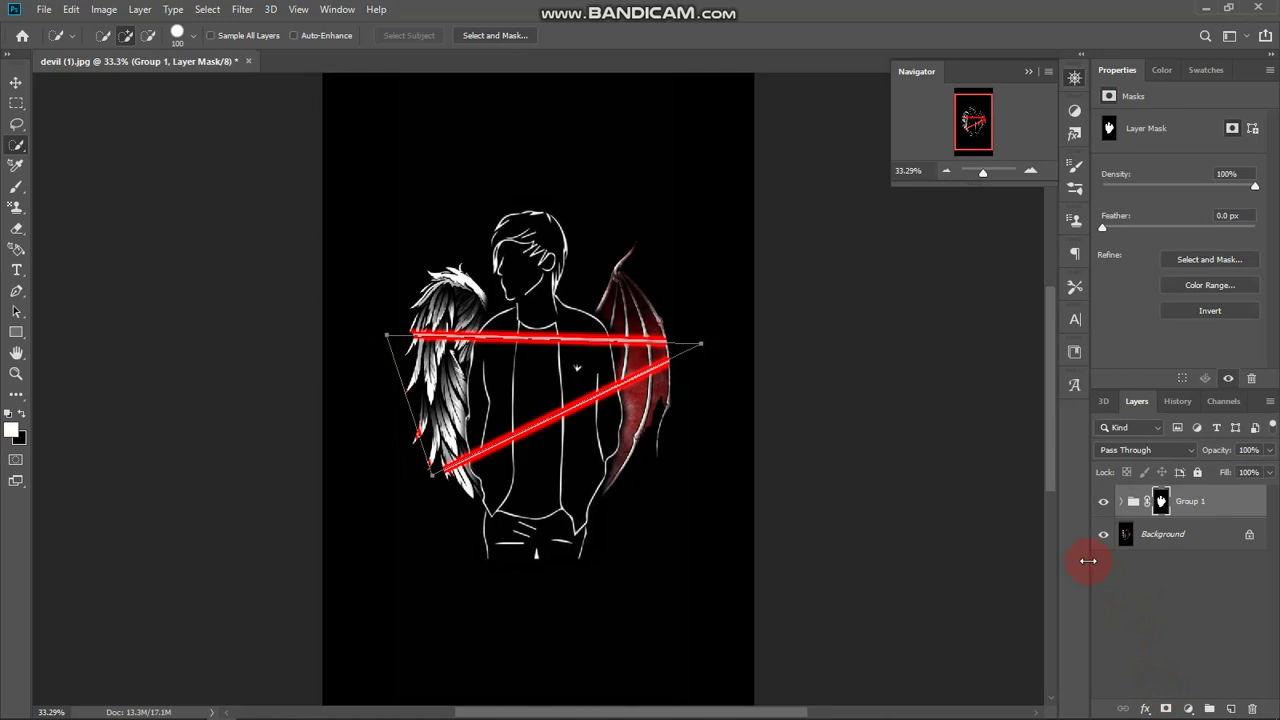
key("ctrl+i")
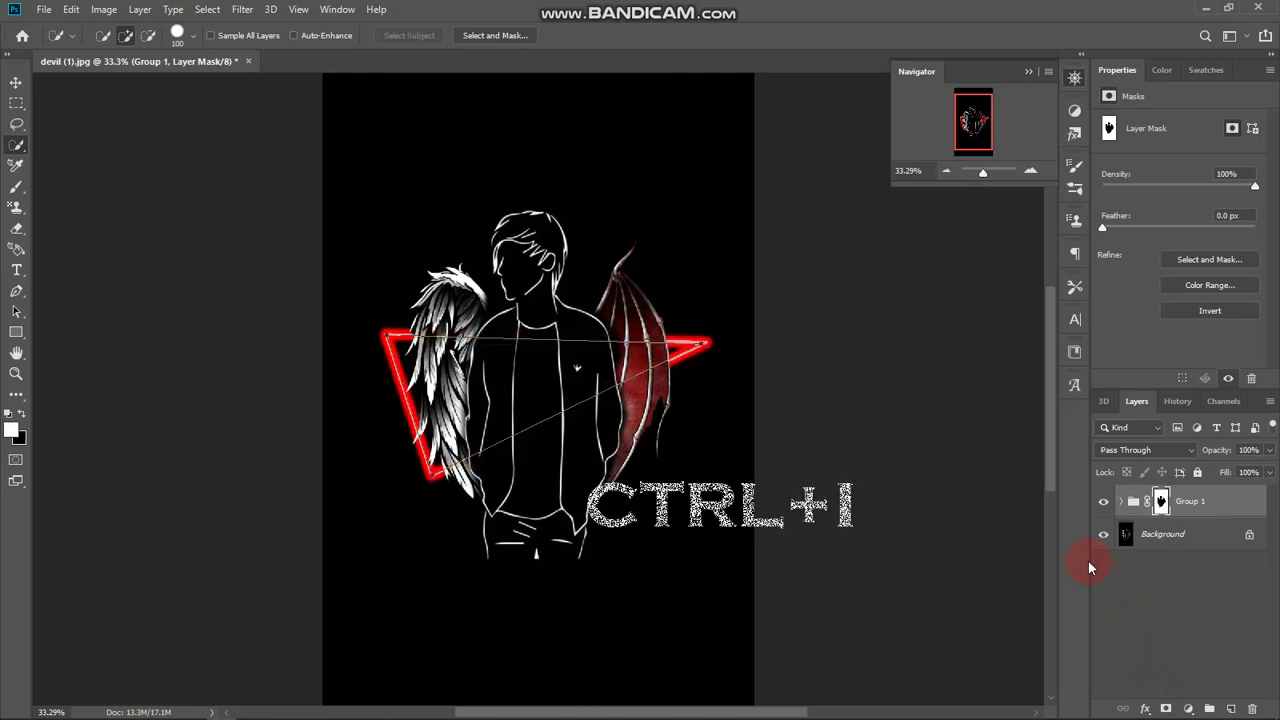
- Paint white on the Group 1 mask with a size 70 brush along the triangle's lower diagonal edge to bring it in front of the figure
left_click(15, 197)
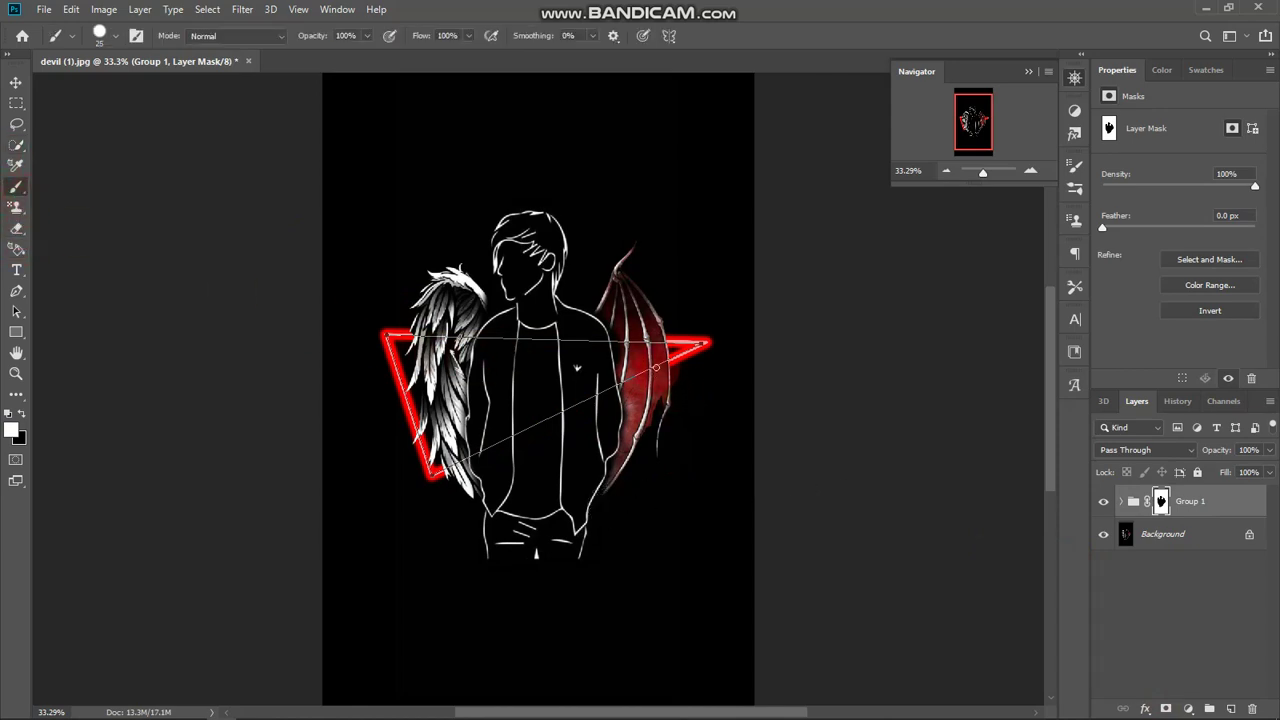
key("bracketright")
key("bracketright")
key("bracketright")
left_click_drag(655, 367, 432, 470)
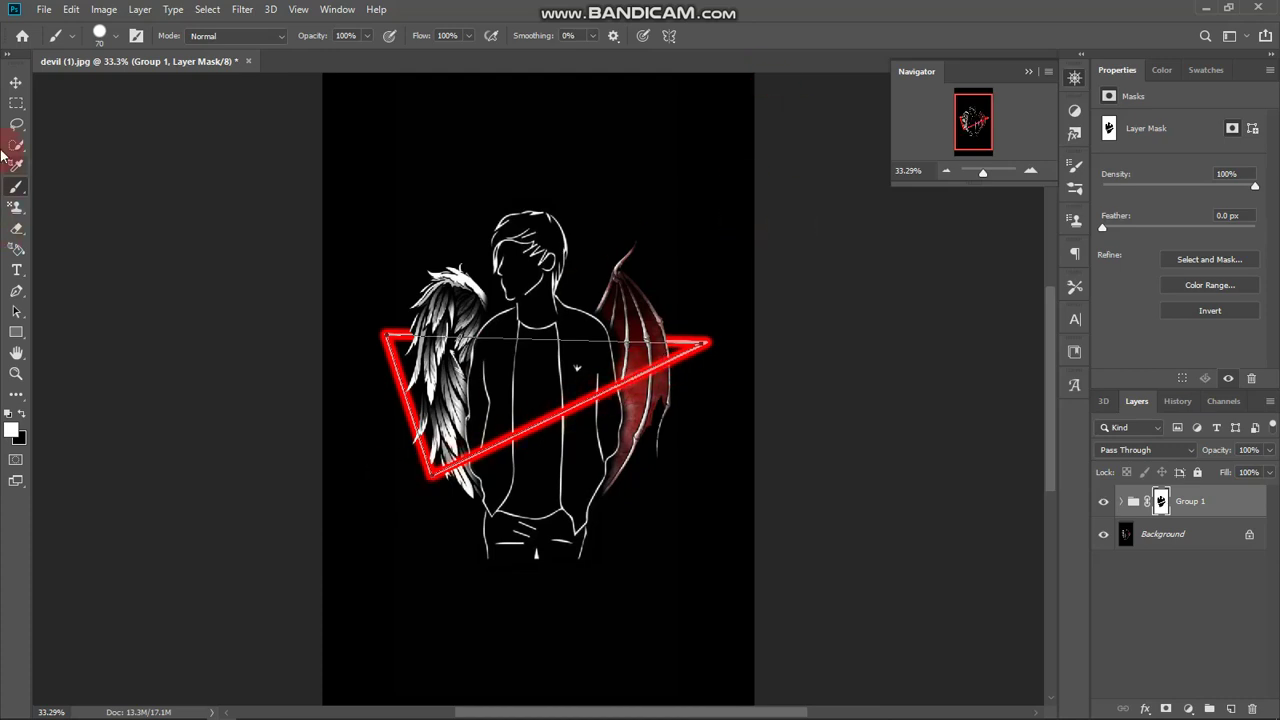
- Clear the leftover triangle path outline from the canvas using the Pen tool
left_click(15, 103)
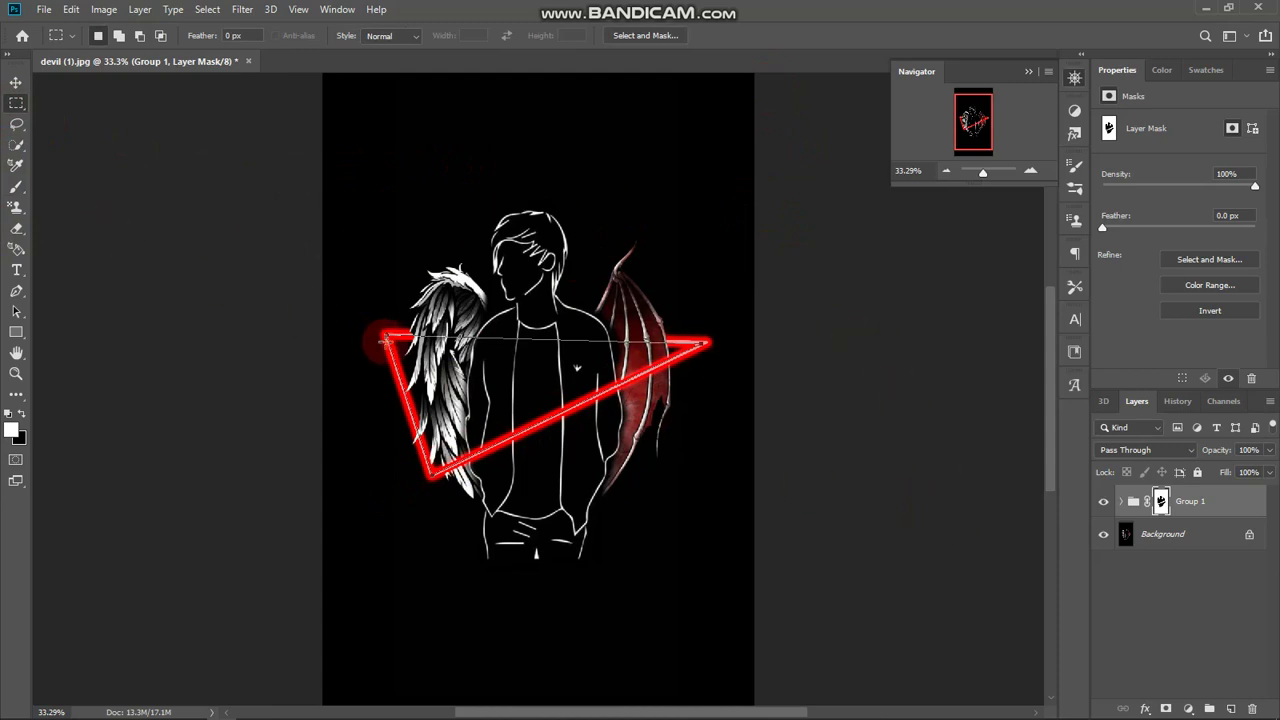
left_click(16, 291)
left_click(346, 392)
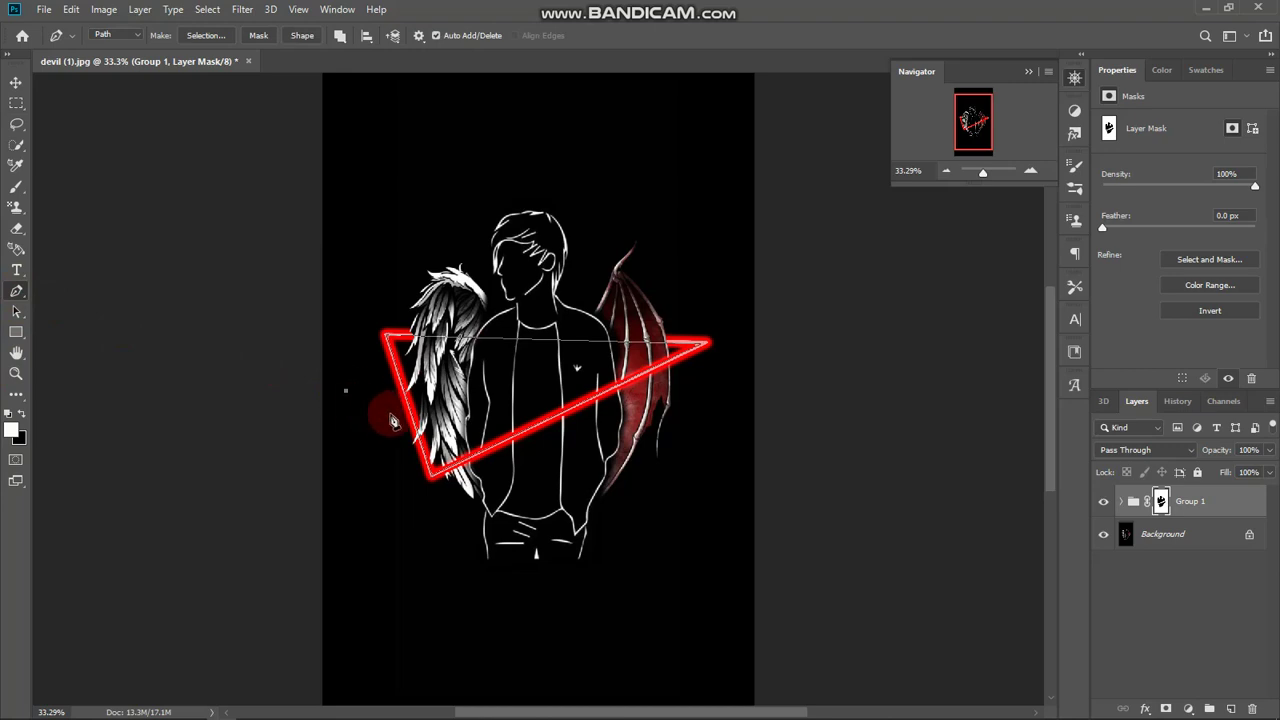
key("Escape")
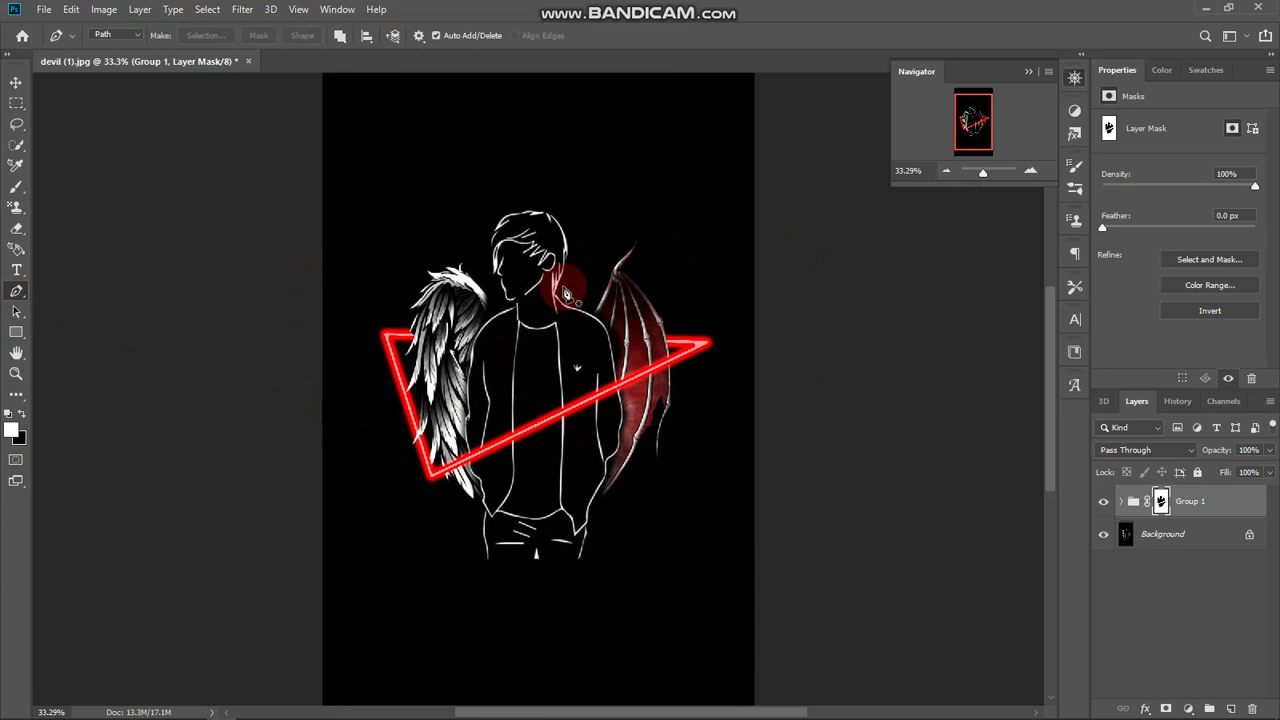
- Add a Hue/Saturation adjustment layer above Group 1 with hue +134, saturation +76 and lightness -4
left_click(1024, 70)
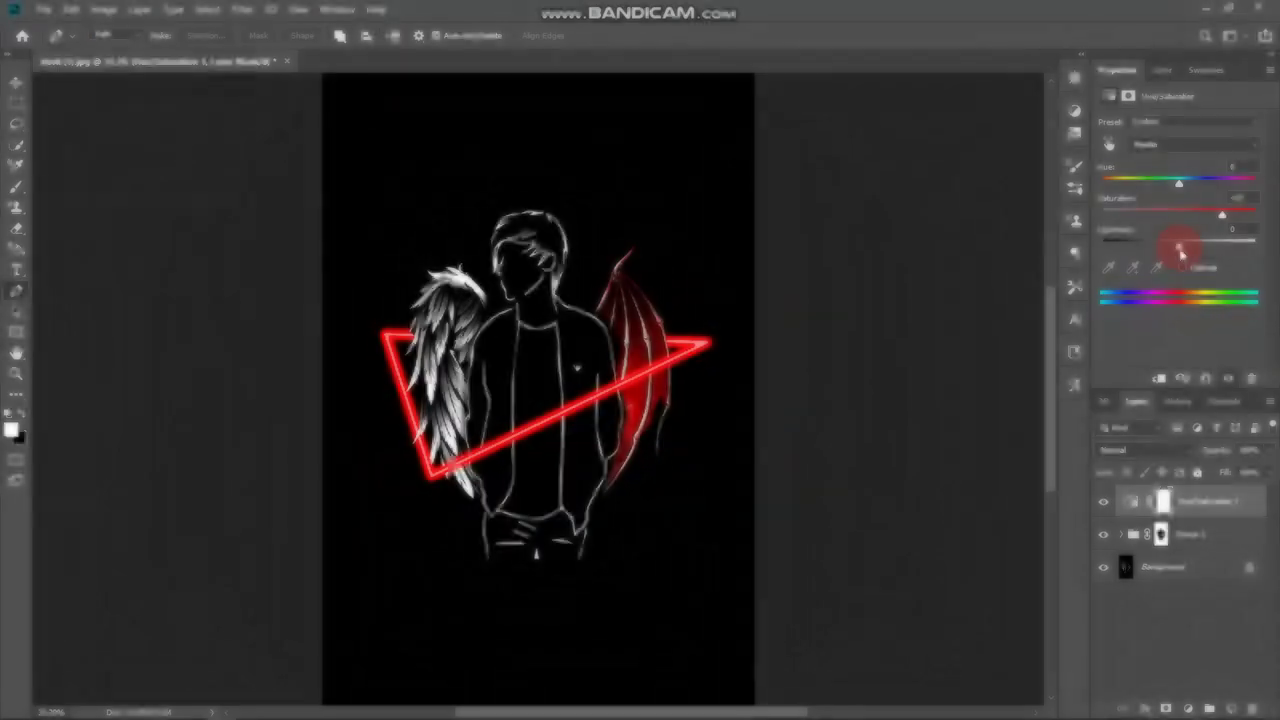
mouse_move(1180, 250)
left_mouse_down()
mouse_move(1148, 255)
mouse_move(1216, 247)
mouse_move(1185, 257)
left_mouse_up()
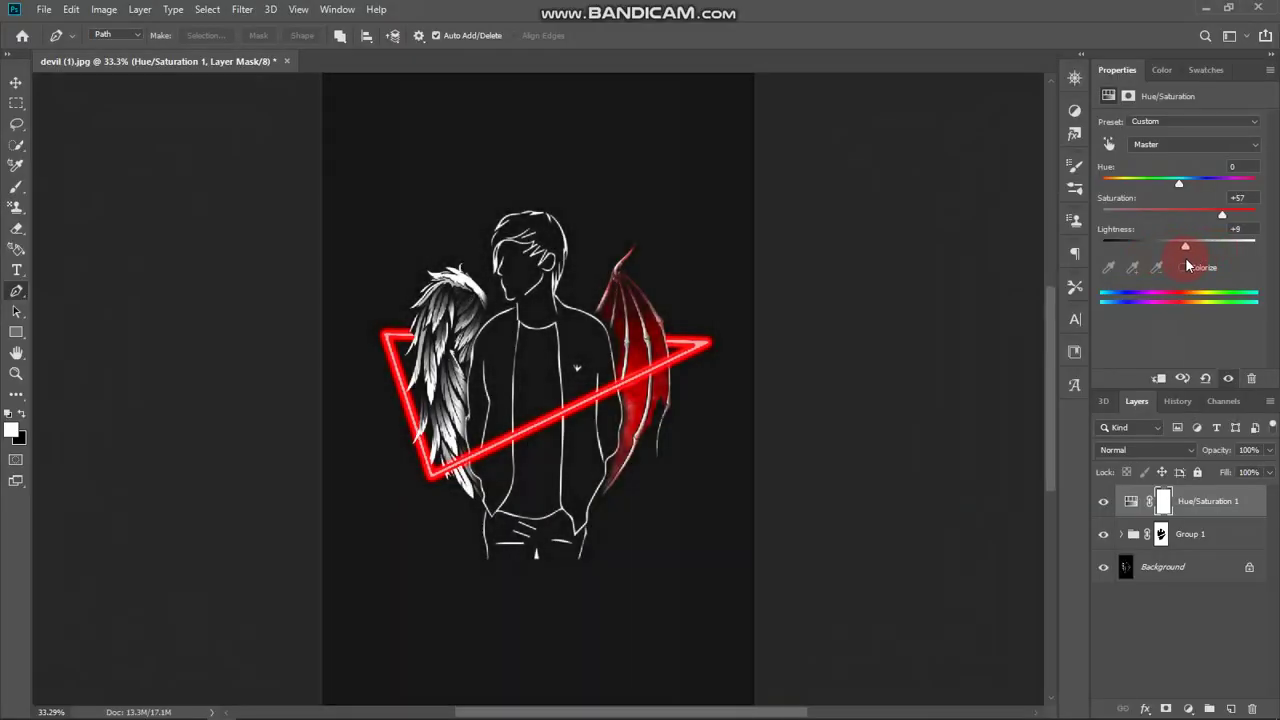
left_click_drag(1222, 214, 1176, 242)
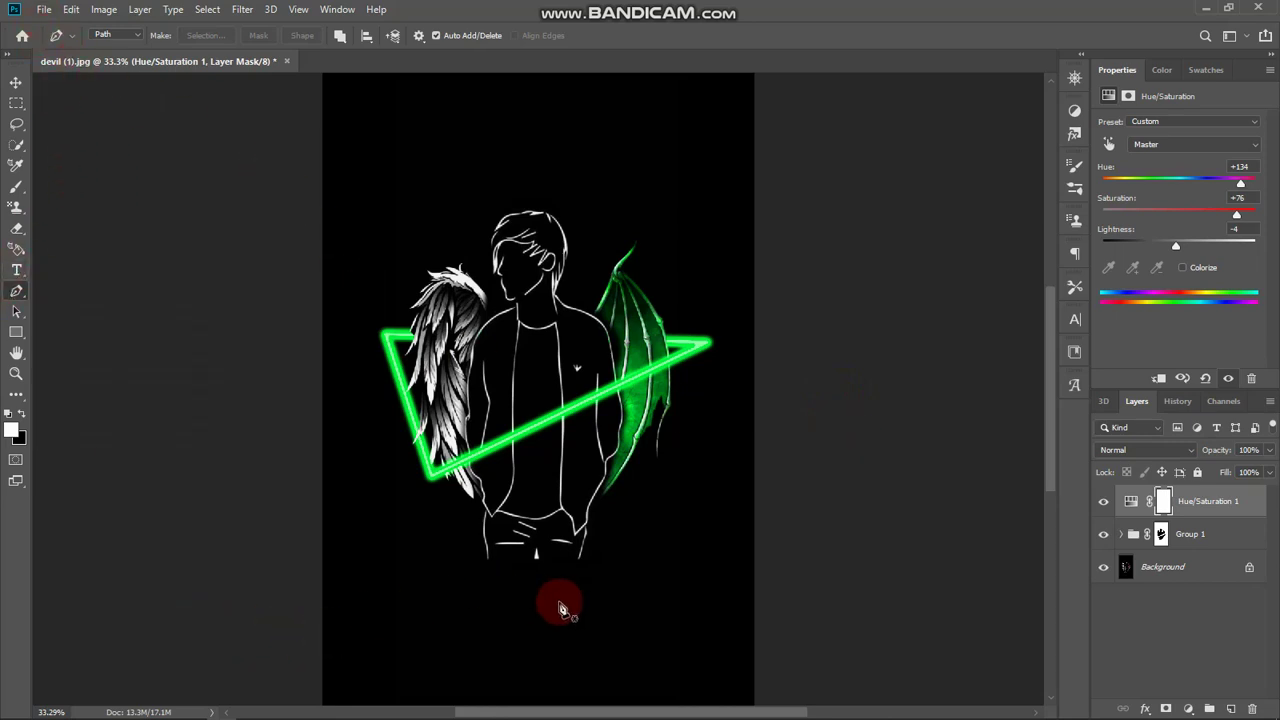
left_click(400, 697)
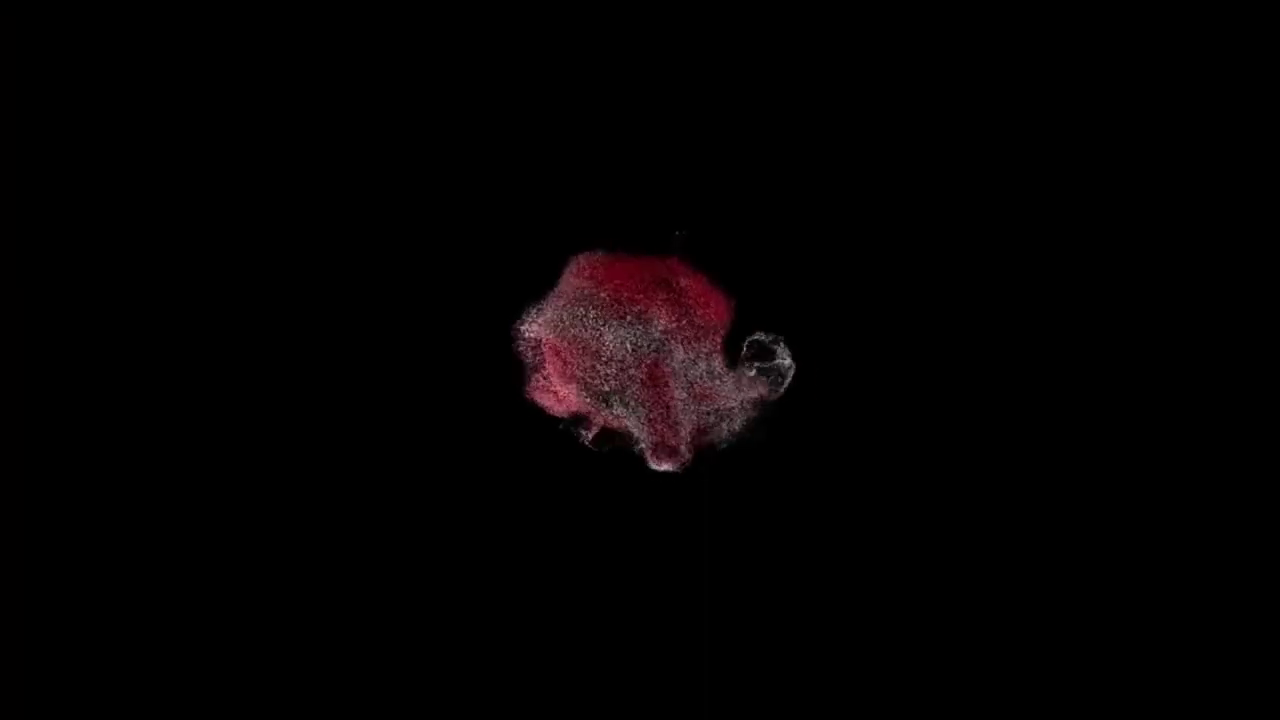